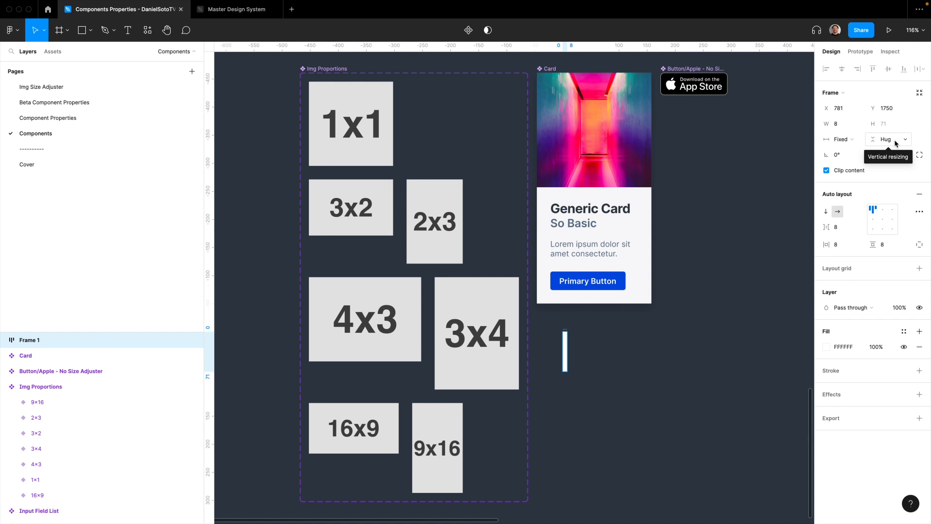
# Set the narrow white frame's height to .000001 so it collapses into a flat line
pyautogui.press('BackSpace')
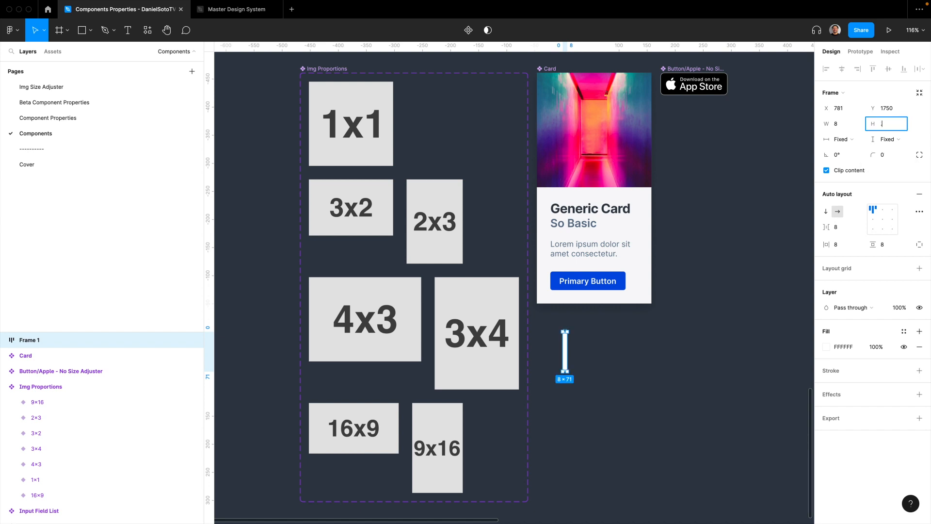
pyautogui.write('.000001')
pyautogui.press('Return')
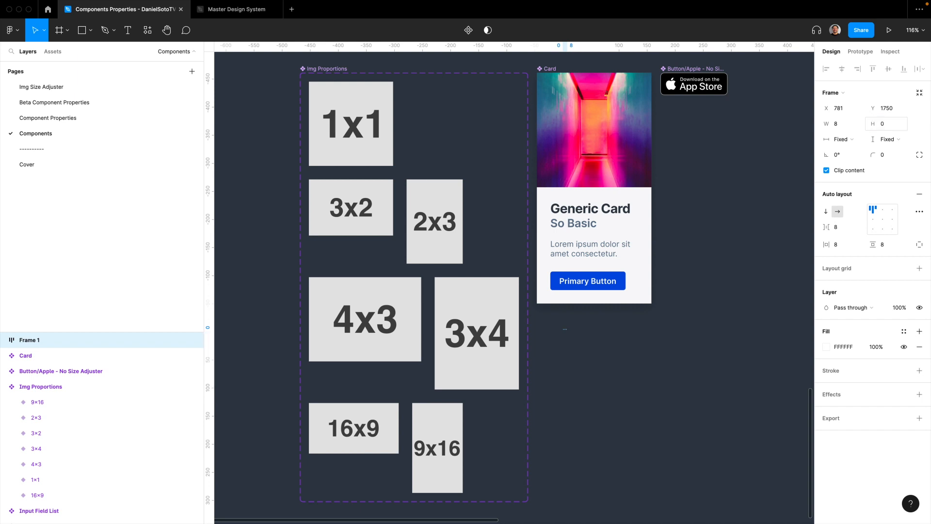
# Duplicate the flattened frame about 11 px directly below the original
pyautogui.press('super+plus')
pyautogui.press('super+plus')
pyautogui.press('super+plus')
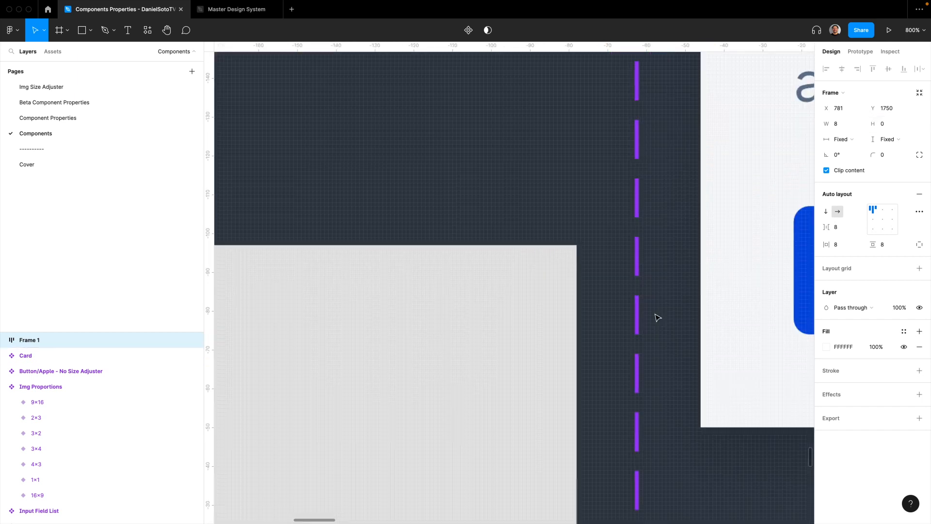
pyautogui.scroll(-8, 655, 315)
pyautogui.hscroll(6, 655, 315)
pyautogui.scroll(-2, 656, 314)
pyautogui.hscroll(2, 656, 314)
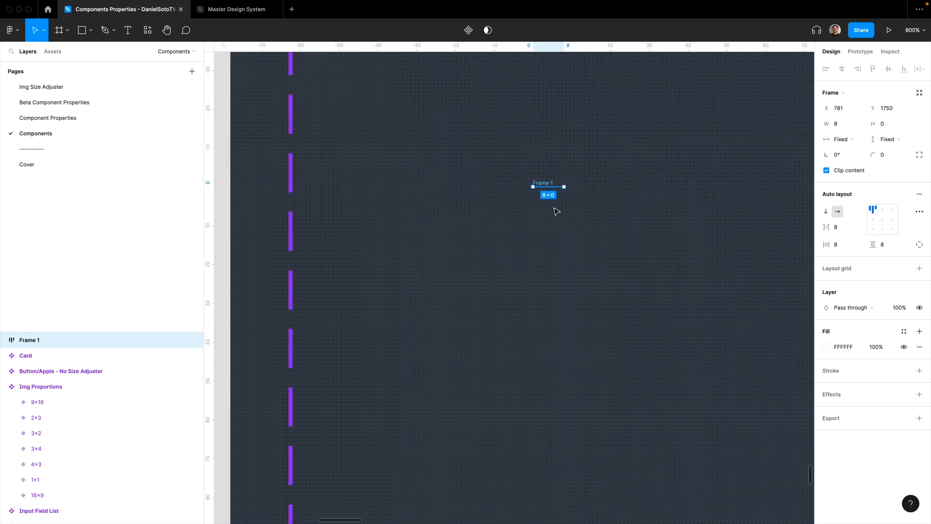
pyautogui.click(883, 124)
pyautogui.press('Escape')
pyautogui.moveTo(546, 185); pyautogui.dragTo(555, 227)
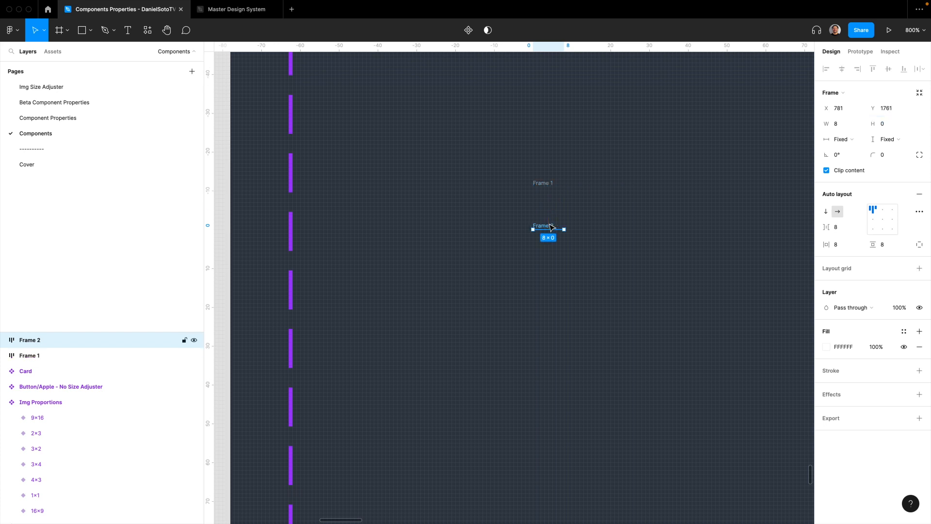
# Rename the upper flat frame "top line" and the lower one "btm line"
pyautogui.doubleClick(41, 356)
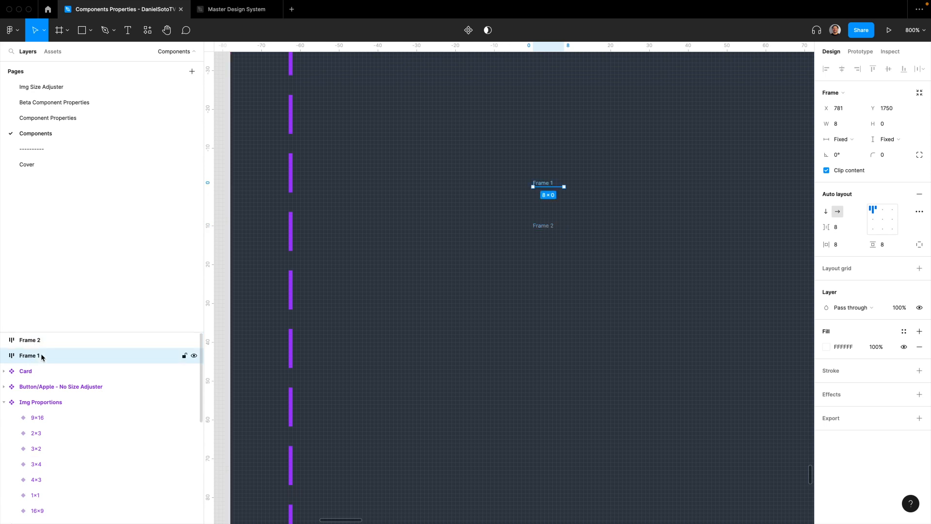
pyautogui.write('top')
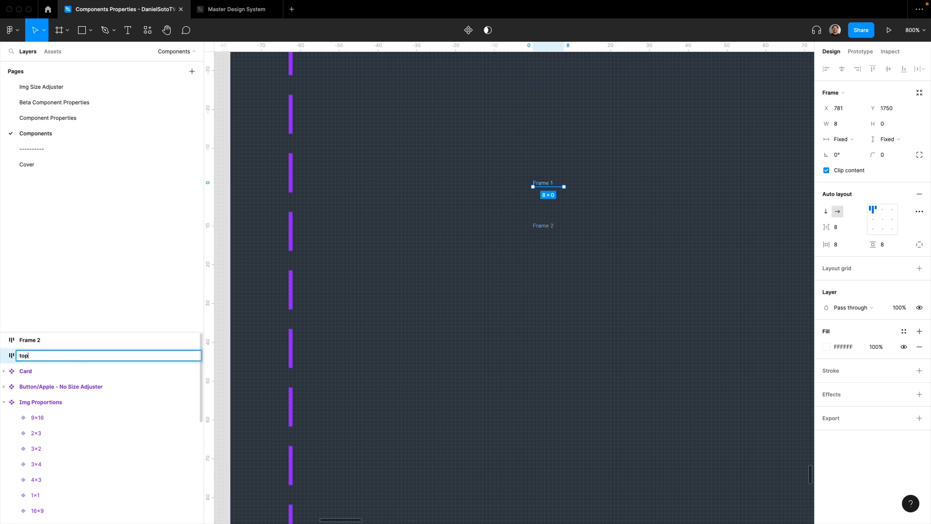
pyautogui.write(' line')
pyautogui.doubleClick(36, 340)
pyautogui.write('btm')
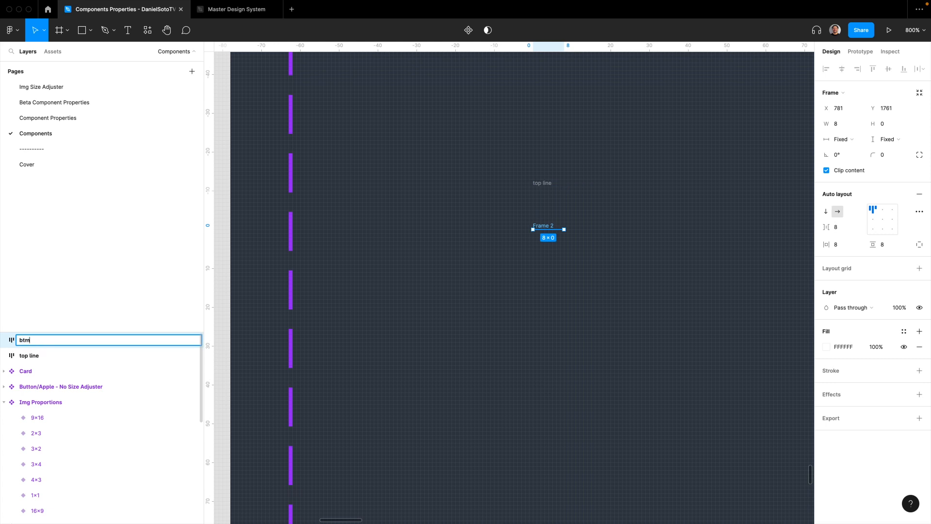
pyautogui.write(' line')
pyautogui.press('Return')
# Wrap the top line and btm line frames in a vertical auto layout with 8 px spacing between them
pyautogui.keyDown('shift'); pyautogui.click(38, 356); pyautogui.keyUp('shift')
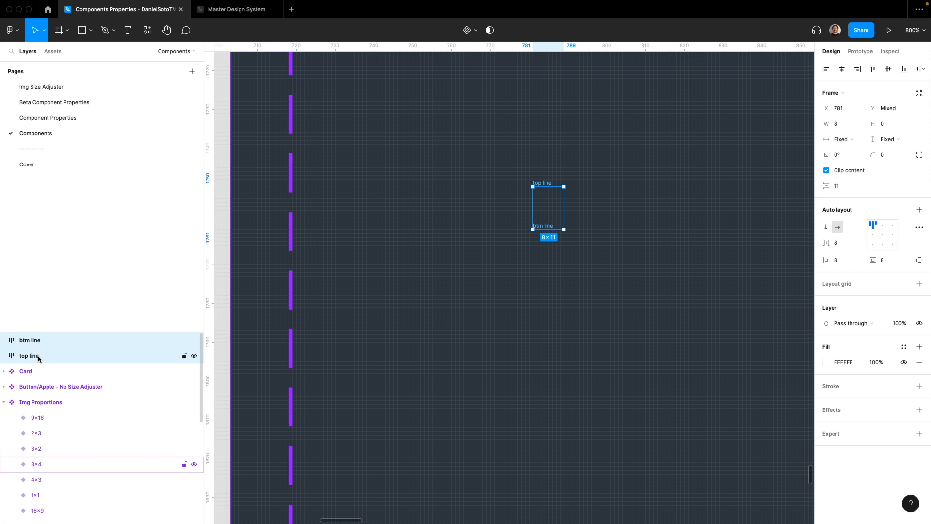
pyautogui.hotkey('shift', 'a')
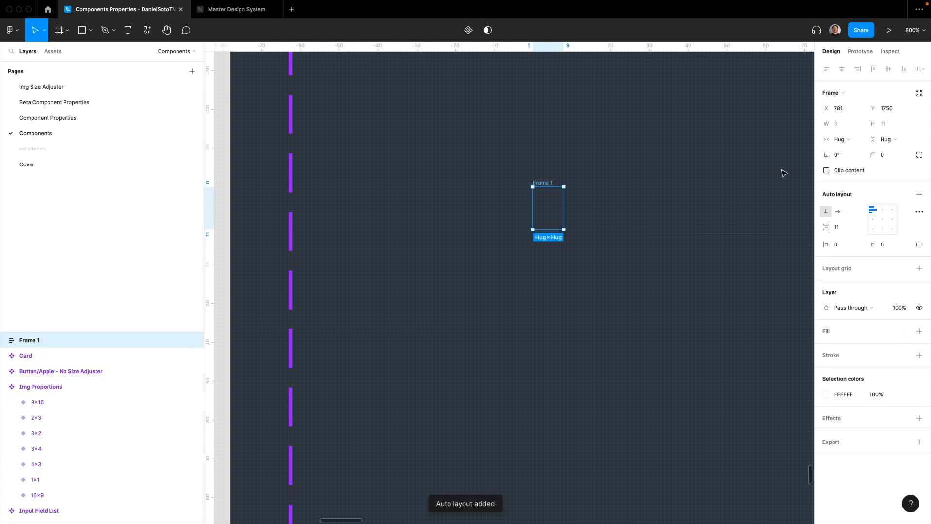
pyautogui.click(837, 227)
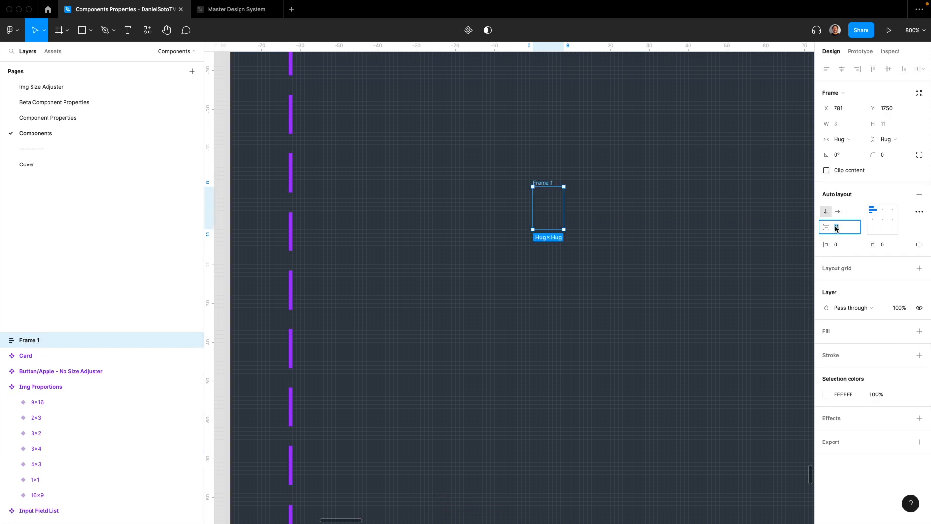
pyautogui.write('8')
pyautogui.press('Return')
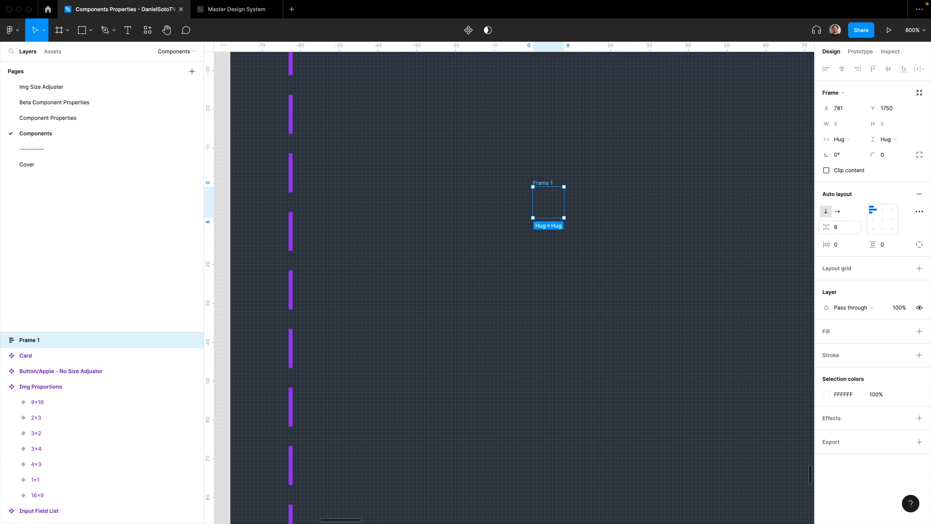
# Rename the new auto layout frame "Img Size Adjuster/true"
pyautogui.doubleClick(33, 341)
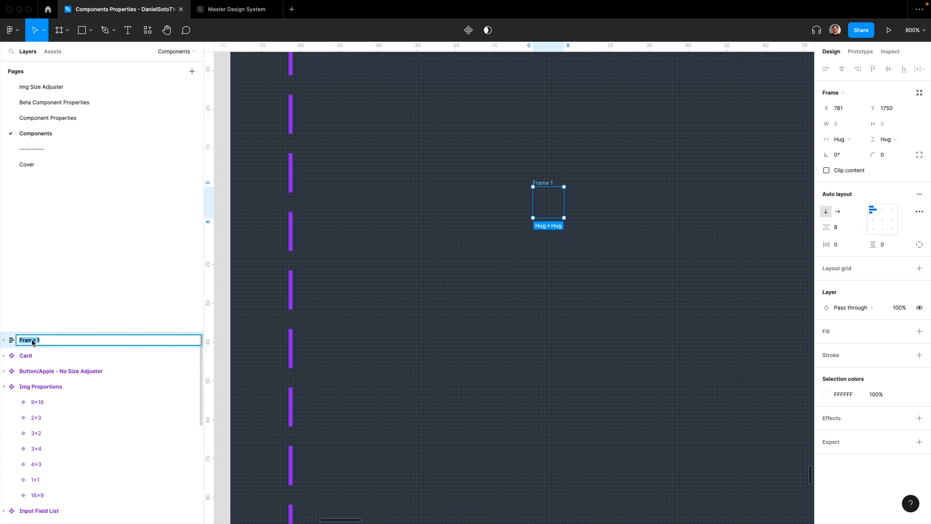
pyautogui.write('Img Size')
pyautogui.write(' Adjust')
pyautogui.write('er/')
pyautogui.write('H')
pyautogui.write('Vertical')
pyautogui.press('BackSpace')
pyautogui.press('BackSpace')
pyautogui.press('BackSpace')
pyautogui.press('BackSpace')
pyautogui.press('BackSpace')
pyautogui.press('BackSpace')
pyautogui.write('tuo')
pyautogui.press('BackSpace')
pyautogui.write('rue')
pyautogui.press('Return')
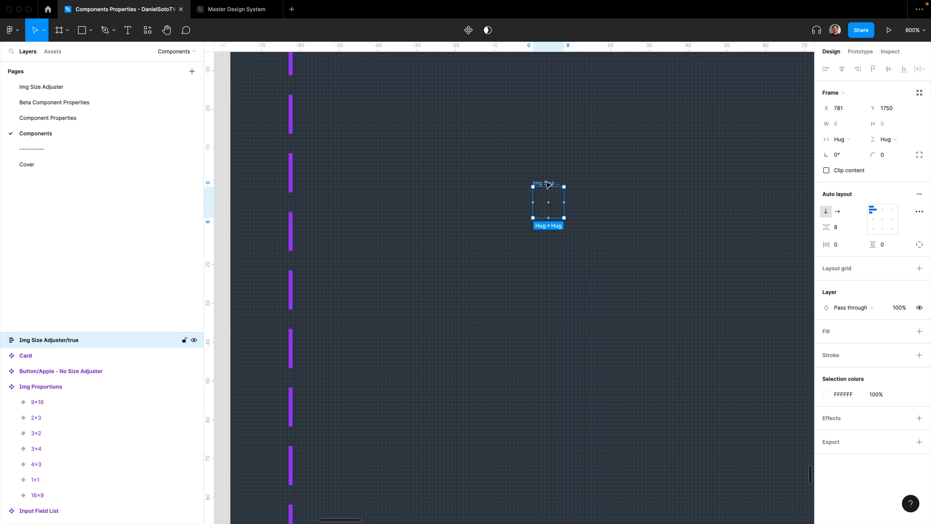
# Duplicate the Img Size Adjuster/true frame about 16 px lower and switch the copy's auto layout direction to horizontal
pyautogui.moveTo(547, 185); pyautogui.dragTo(557, 247)
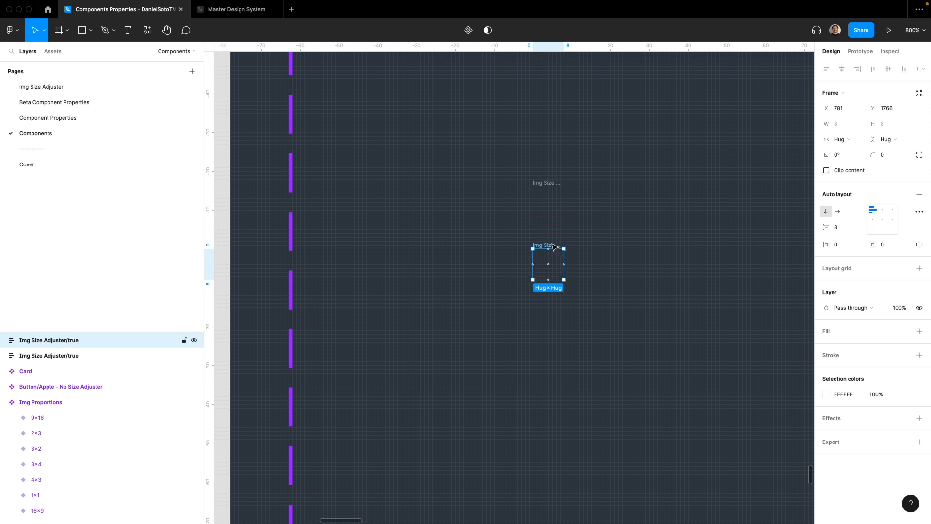
pyautogui.click(4, 340)
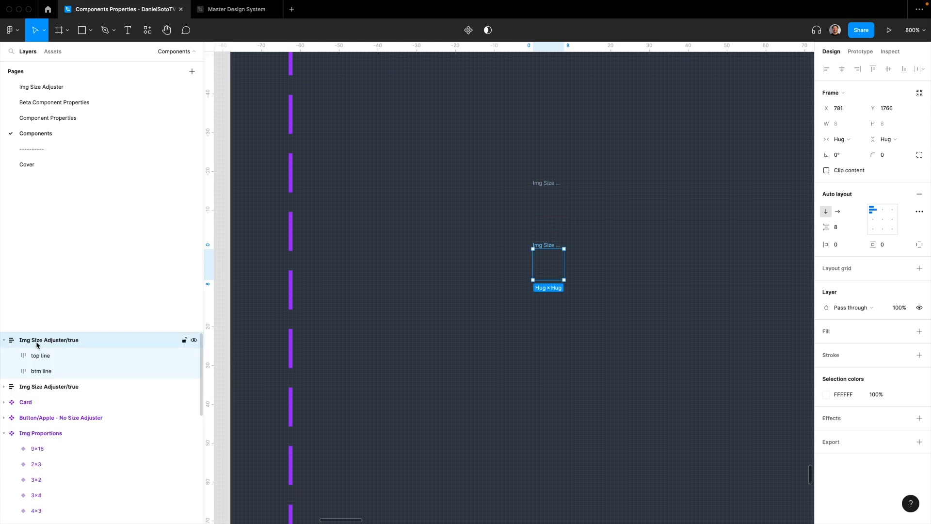
pyautogui.click(838, 212)
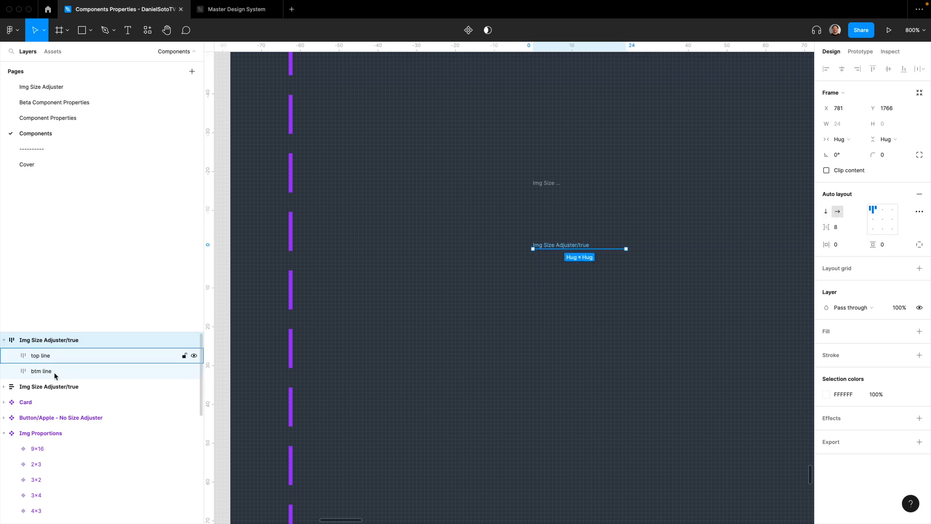
# Set the top line in the horizontal copy to a height of 8 and a width of .00001
pyautogui.click(45, 357)
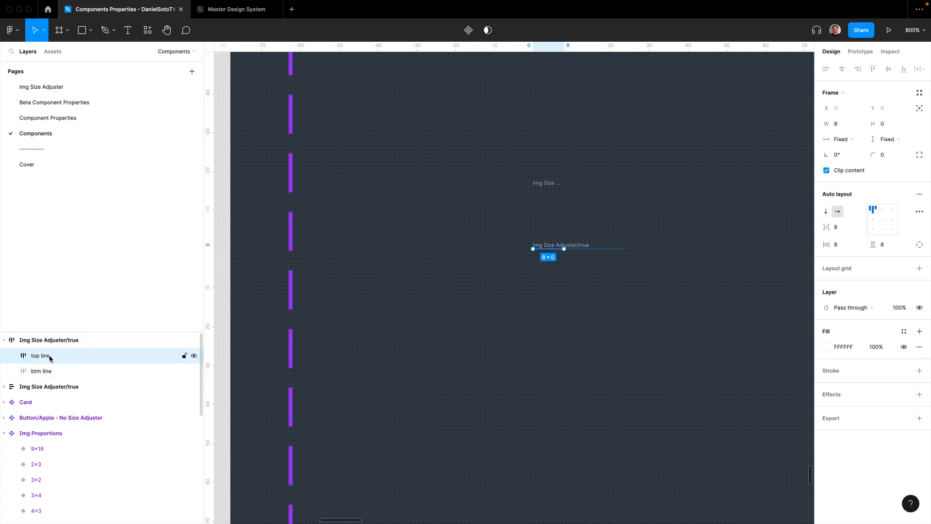
pyautogui.click(883, 124)
pyautogui.write('8')
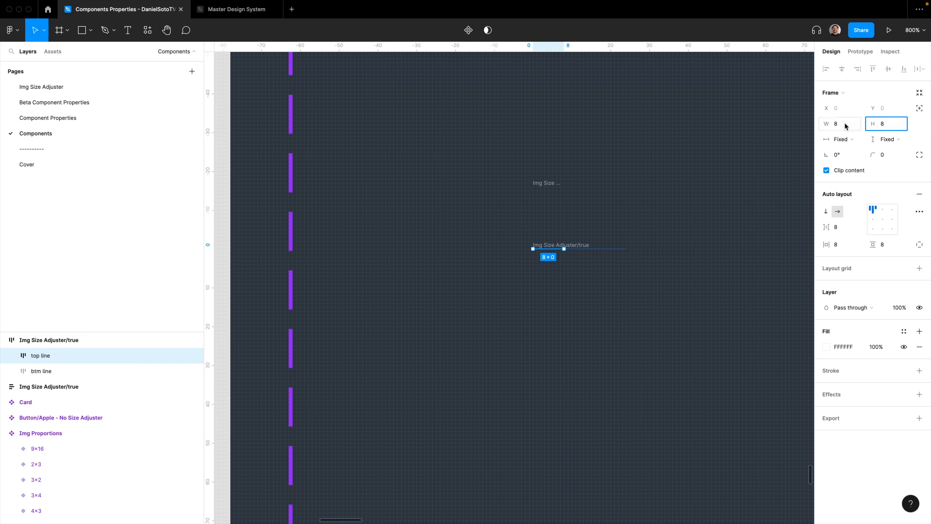
pyautogui.click(845, 125)
pyautogui.press('BackSpace')
pyautogui.write('.00001')
pyautogui.hotkey('ctrl', 'a')
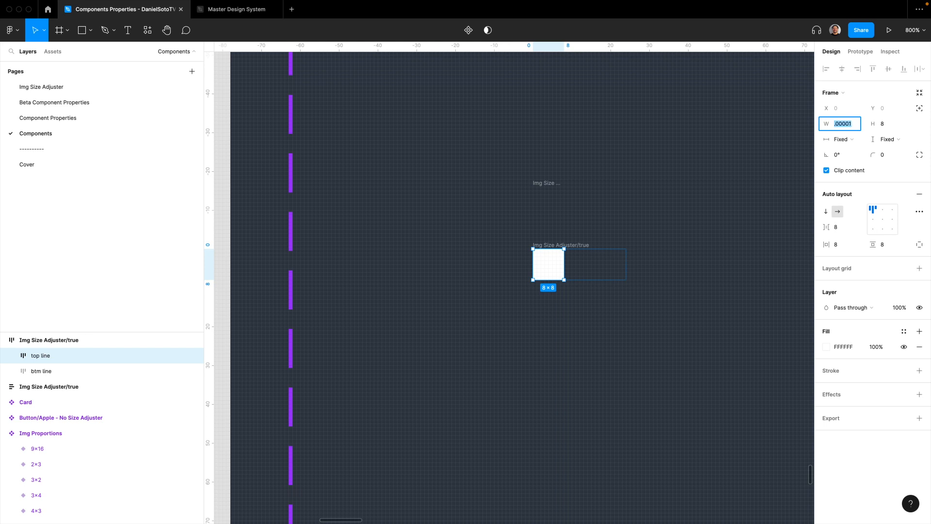
pyautogui.press('Return')
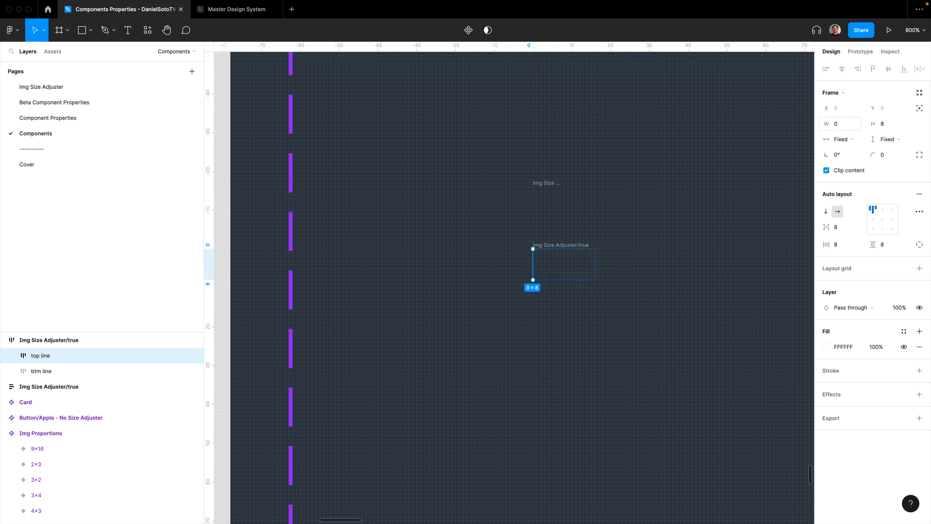
# Set the btm line in the horizontal copy to a height of 8 and a width of 0
pyautogui.click(51, 371)
pyautogui.click(884, 125)
pyautogui.write('8')
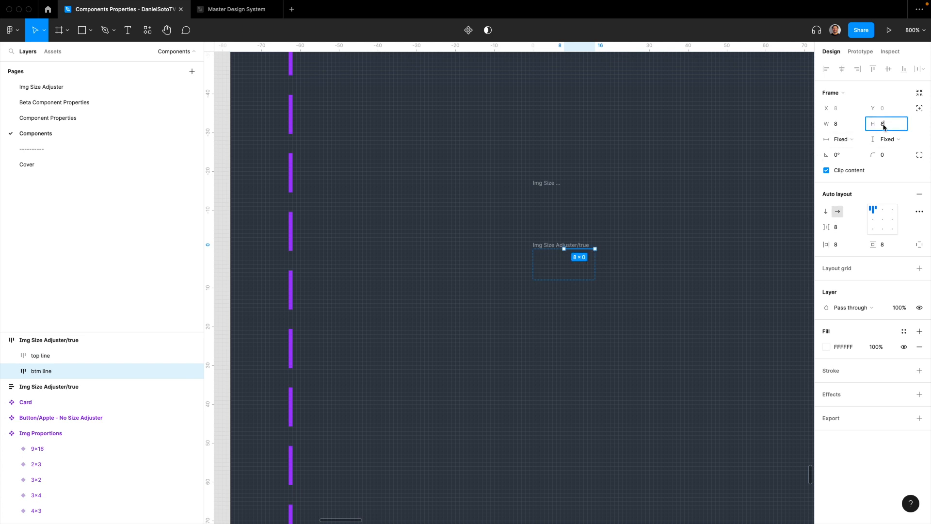
pyautogui.click(838, 126)
pyautogui.write('0')
pyautogui.press('Return')
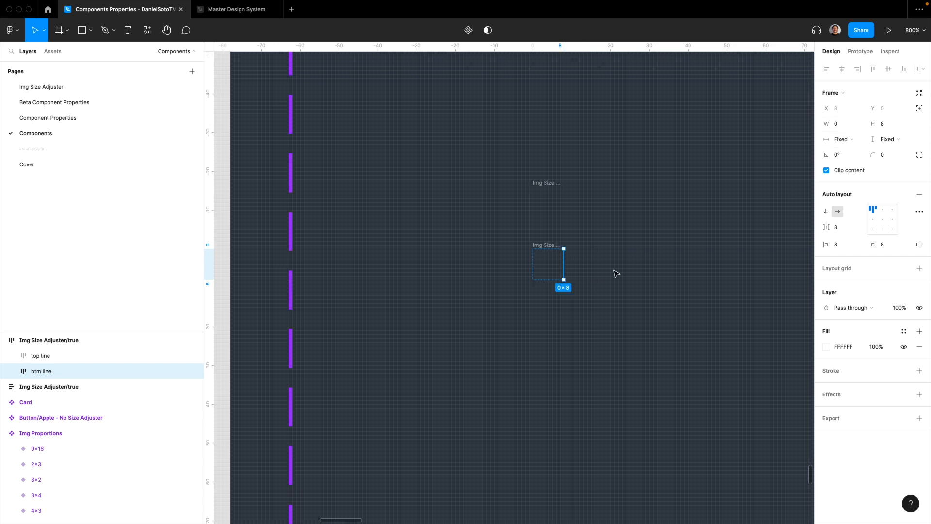
# Rename the horizontal copy "Img Size Adjuster/false"
pyautogui.click(546, 245)
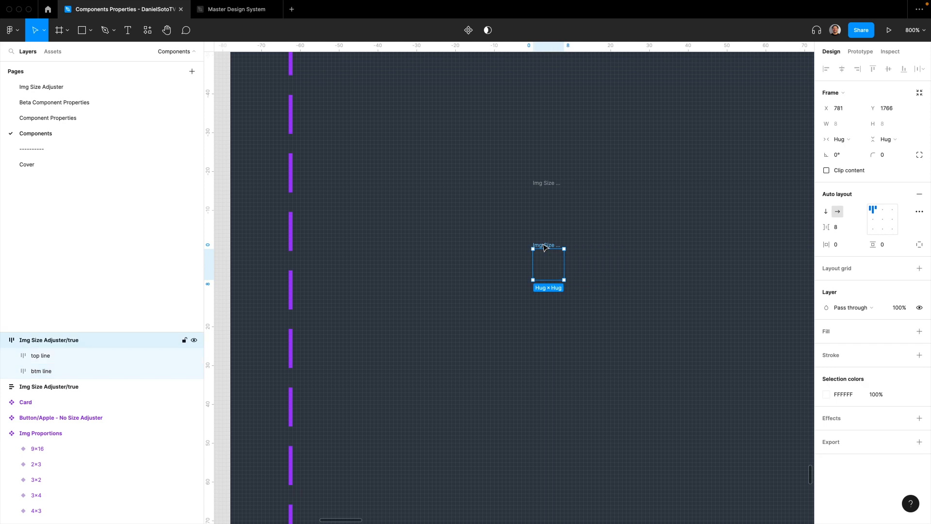
pyautogui.click(843, 230)
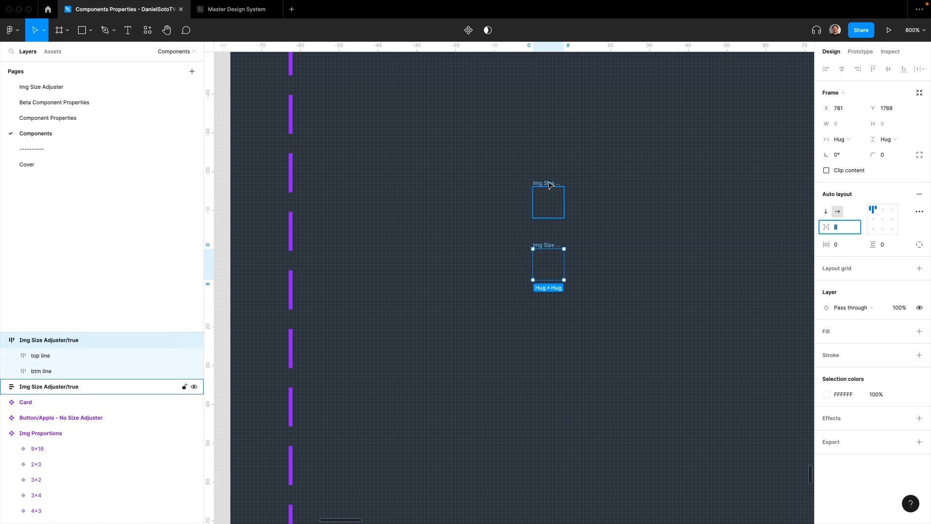
pyautogui.click(63, 342)
pyautogui.doubleClick(64, 341)
pyautogui.press('Right')
pyautogui.hotkey('shift', 'Left')
pyautogui.hotkey('shift', 'Left')
pyautogui.write('false')
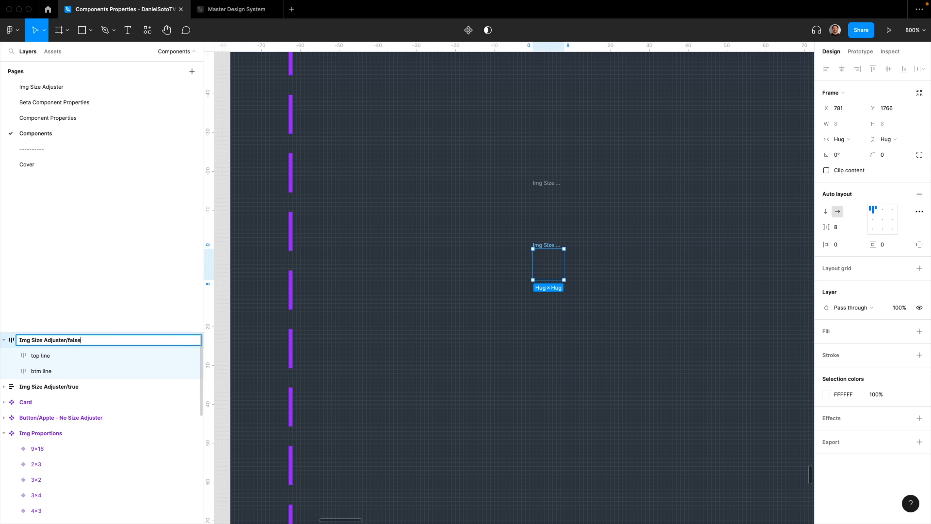
pyautogui.press('Return')
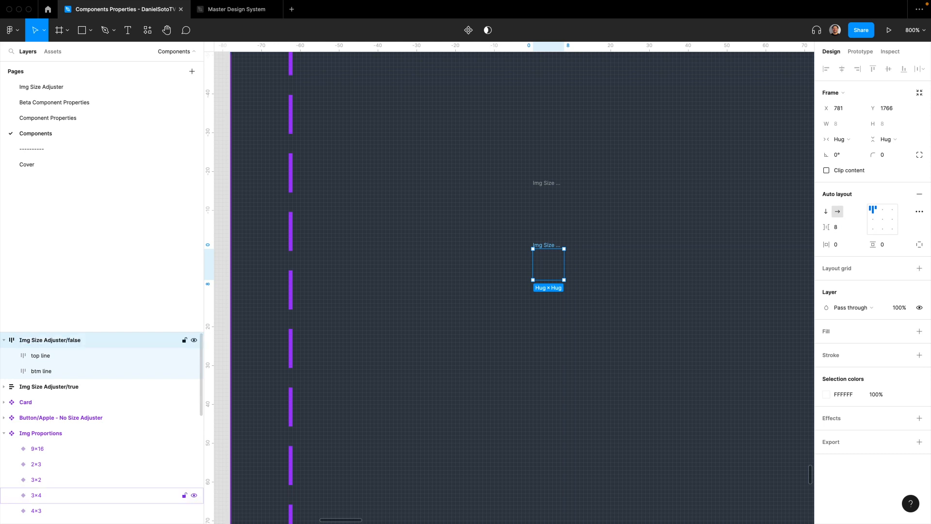
# Turn the Img Size Adjuster true and false frames into one component set with two variants
pyautogui.keyDown('shift'); pyautogui.click(551, 184); pyautogui.keyUp('shift')
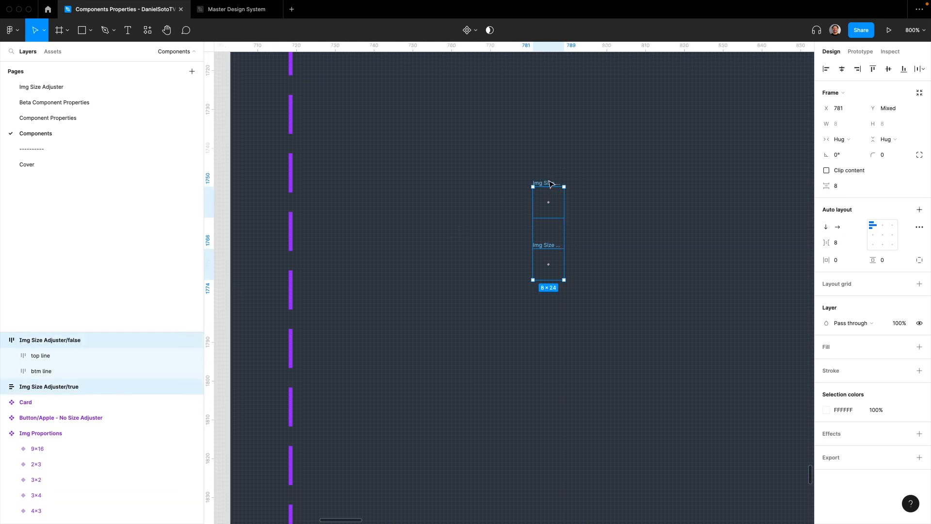
pyautogui.click(474, 30)
pyautogui.click(466, 78)
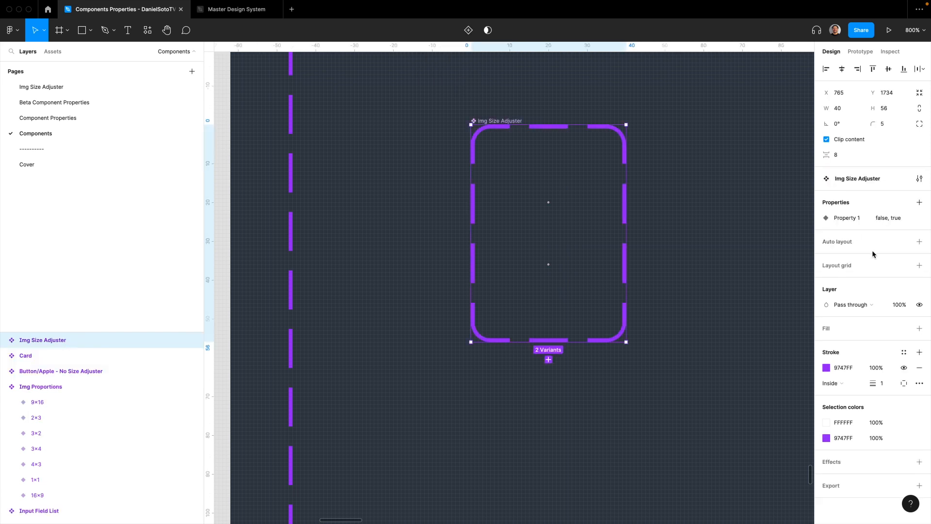
# Apply the Shades/0 color style as the fill of the Img Size Adjuster component set
pyautogui.click(904, 328)
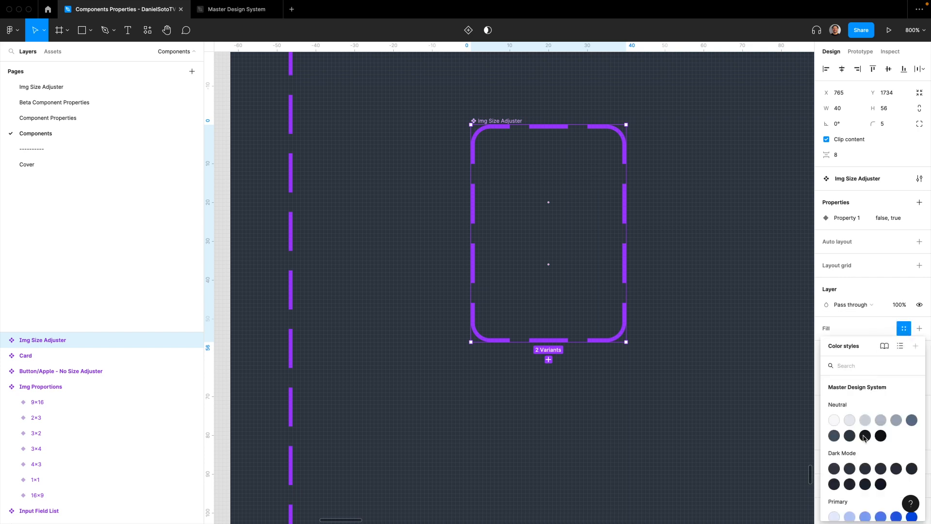
pyautogui.scroll(-5, 865, 437)
pyautogui.click(835, 507)
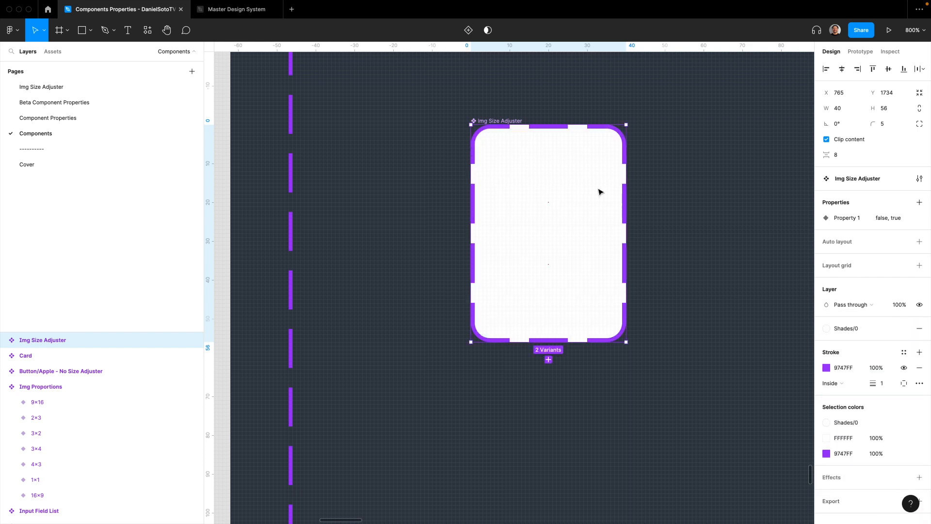
# On the Img Size Adjuster page, delete the third card from the Card Row in Desktop - 1
pyautogui.press('-')
pyautogui.press('-')
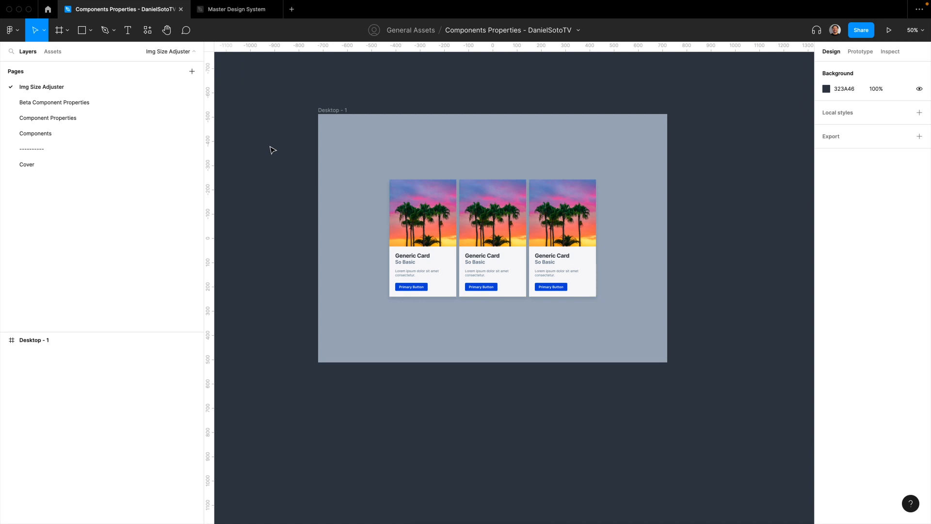
pyautogui.doubleClick(556, 213)
pyautogui.press('Delete')
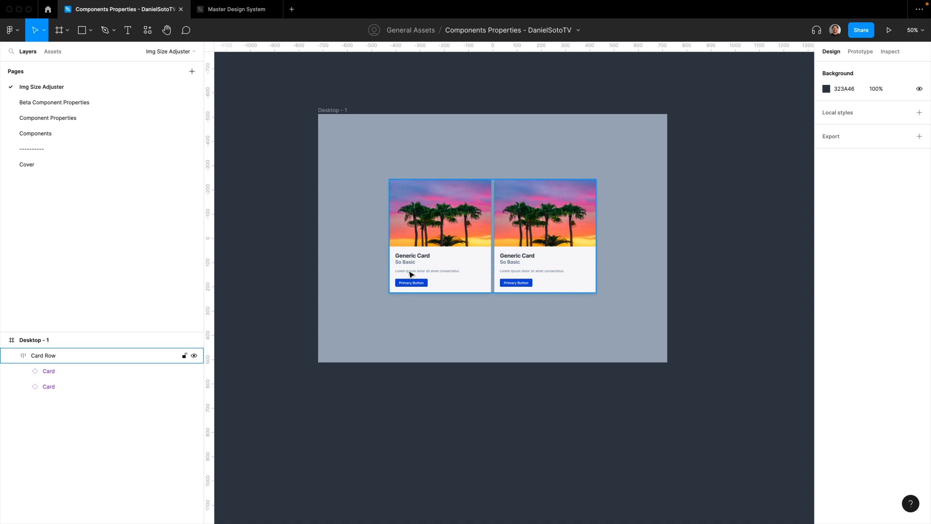
# Set the auto layout spacing of the first card's Size Adjuster image to 420 to make the image square
pyautogui.keyDown('super'); pyautogui.click(457, 218); pyautogui.keyUp('super')
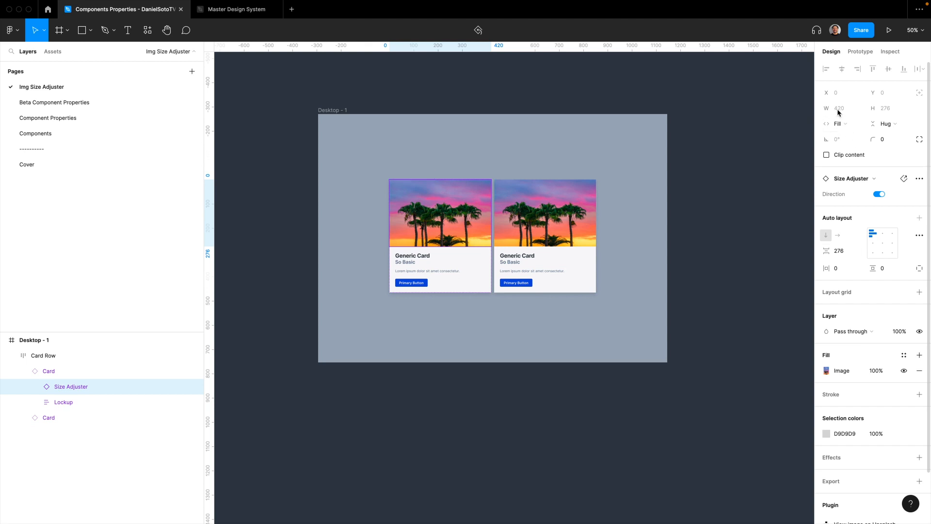
pyautogui.click(844, 256)
pyautogui.write('420')
pyautogui.press('Return')
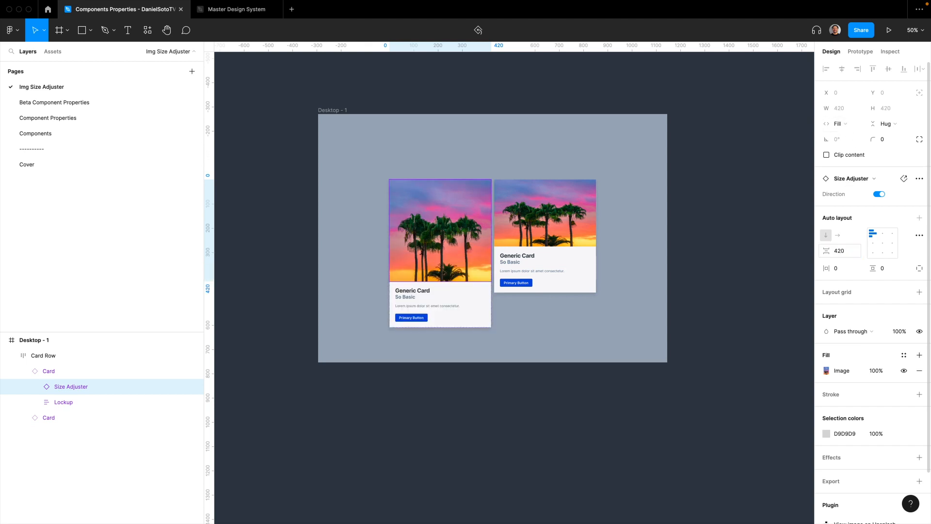
# Set the auto layout spacing of the second card's Size Adjuster image to 420
pyautogui.click(532, 214)
pyautogui.click(842, 252)
pyautogui.write('420')
pyautogui.press('Return')
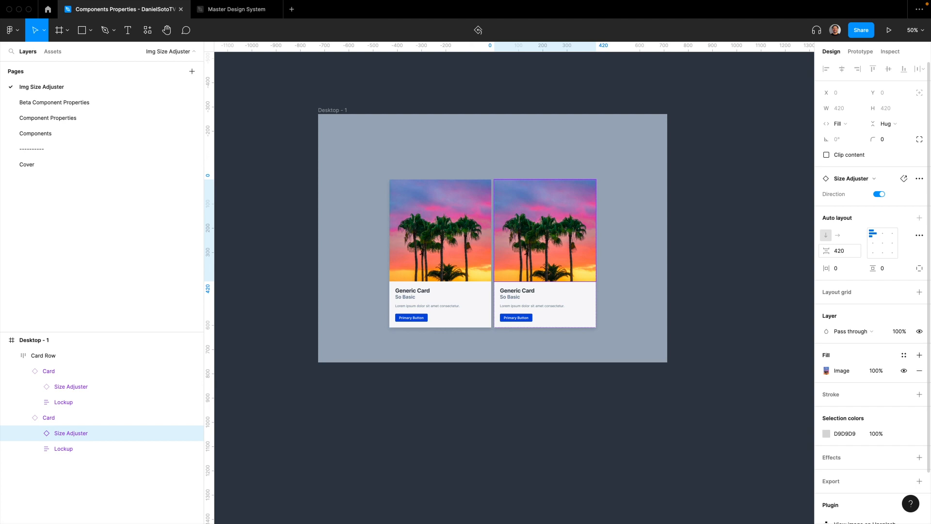
# Swap the second card's primary button for the local component Button/Apple - No Size Adjuster
pyautogui.click(513, 319)
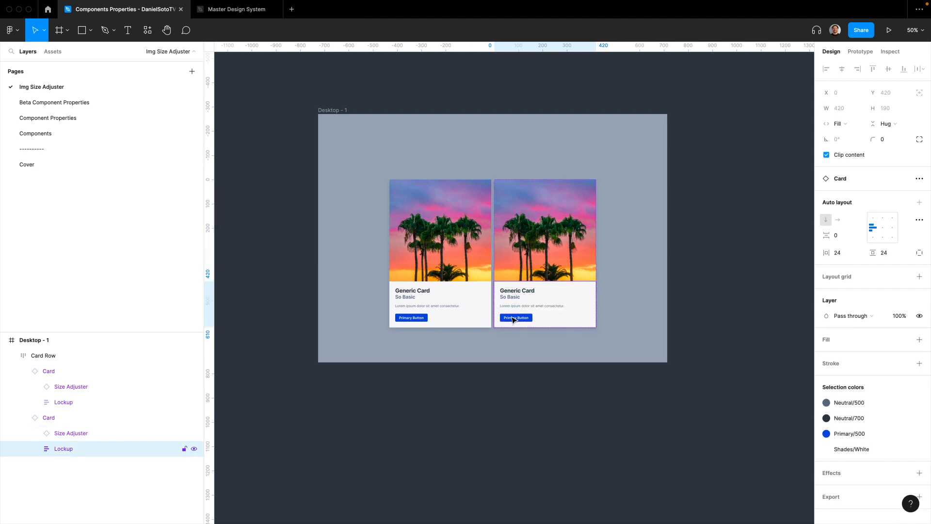
pyautogui.click(513, 318)
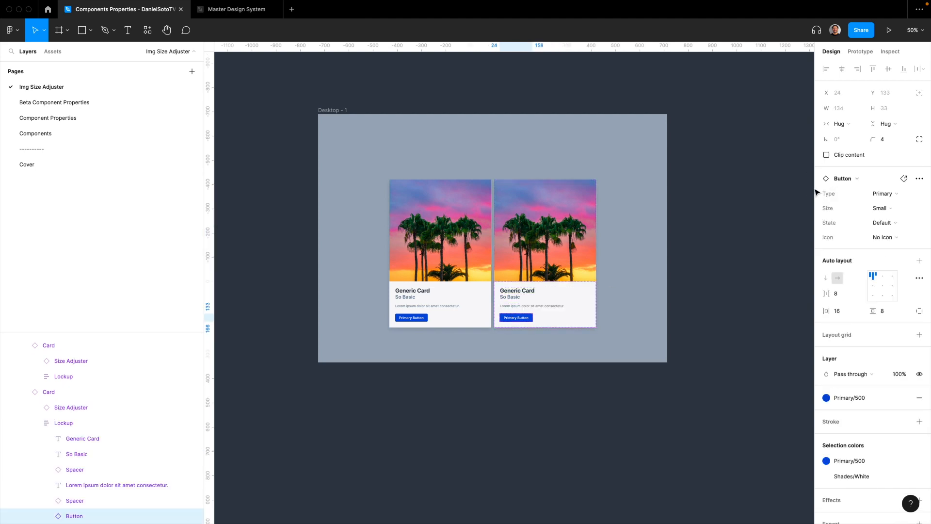
pyautogui.click(849, 180)
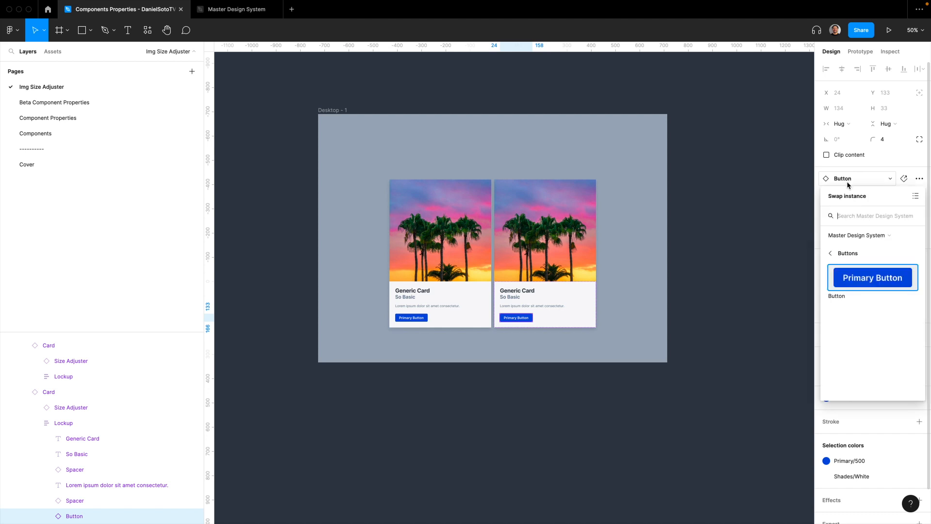
pyautogui.write('butt')
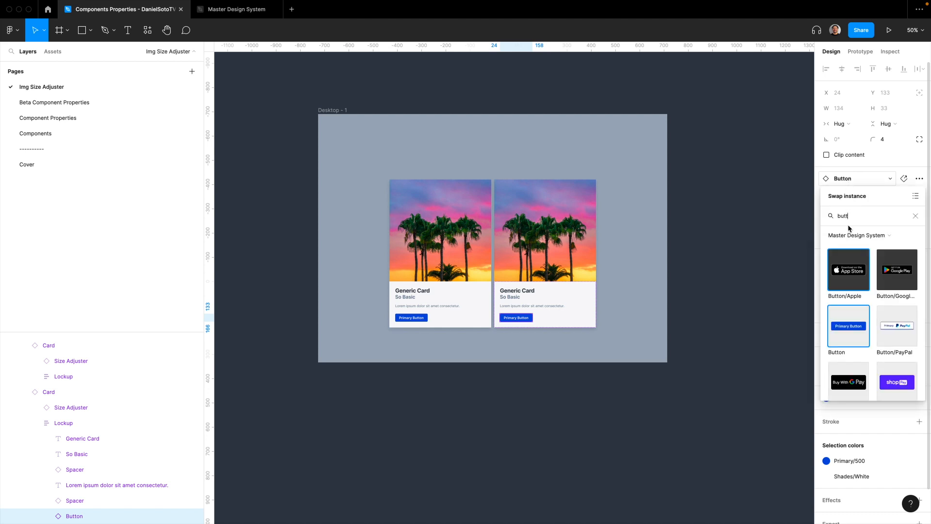
pyautogui.click(856, 235)
pyautogui.click(858, 206)
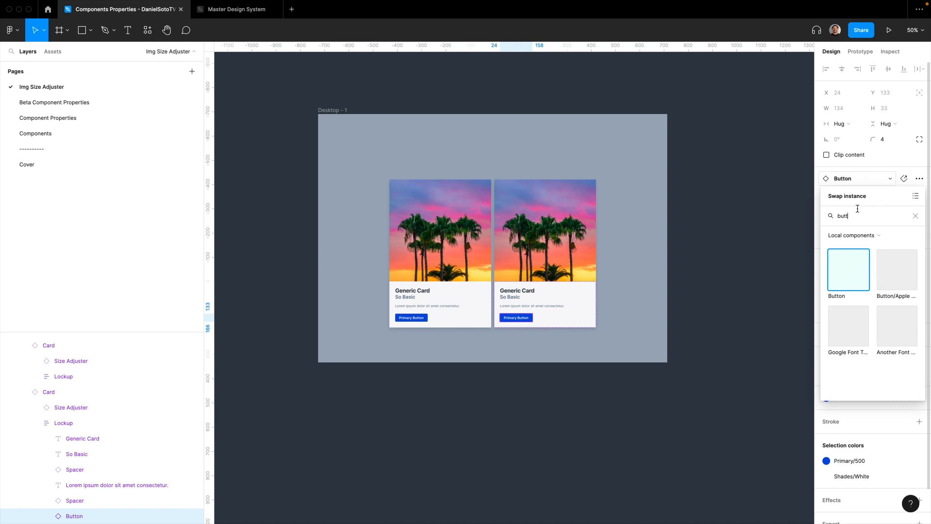
pyautogui.click(897, 273)
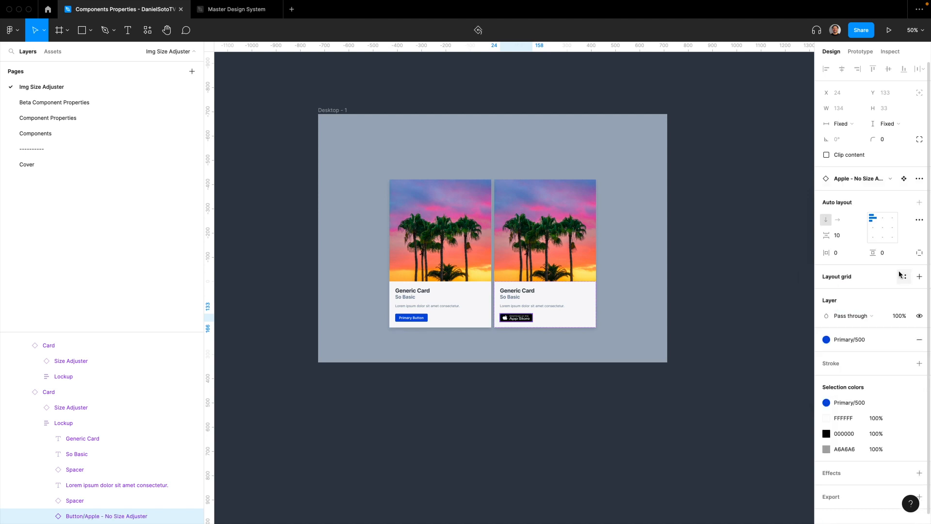
# Swap the first card's primary button for Button/Apple from the Master Design System library
pyautogui.click(470, 318)
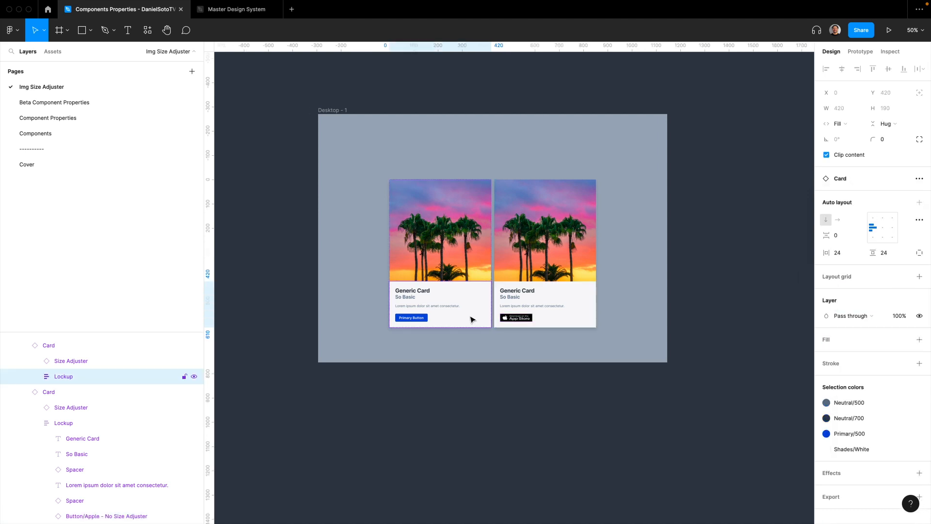
pyautogui.click(420, 318)
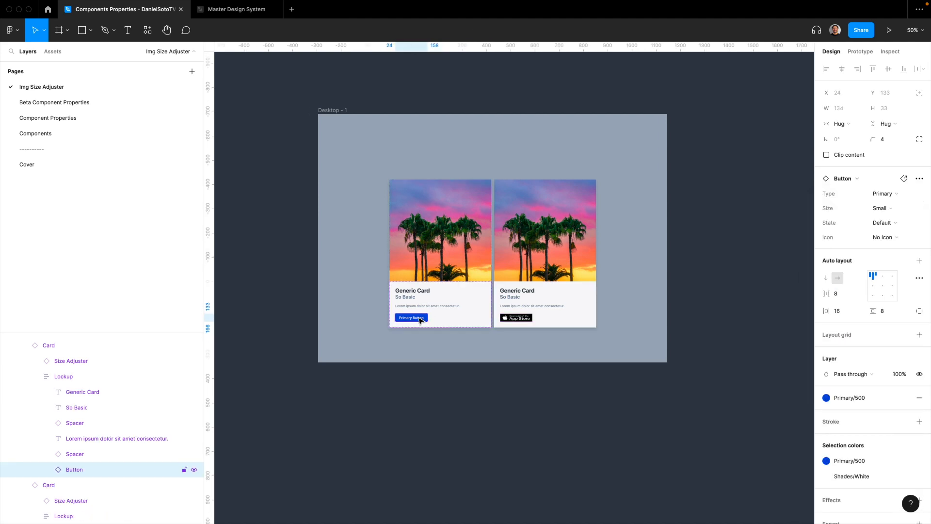
pyautogui.click(844, 178)
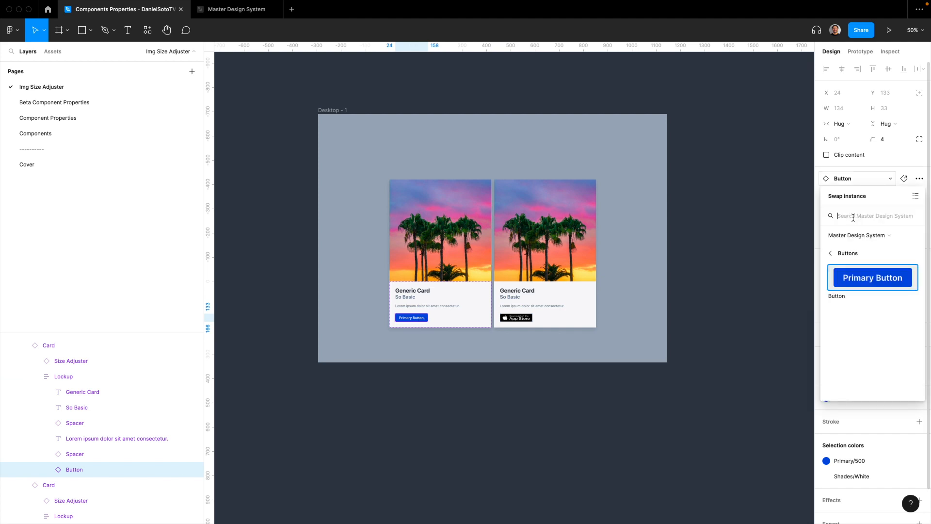
pyautogui.write('but')
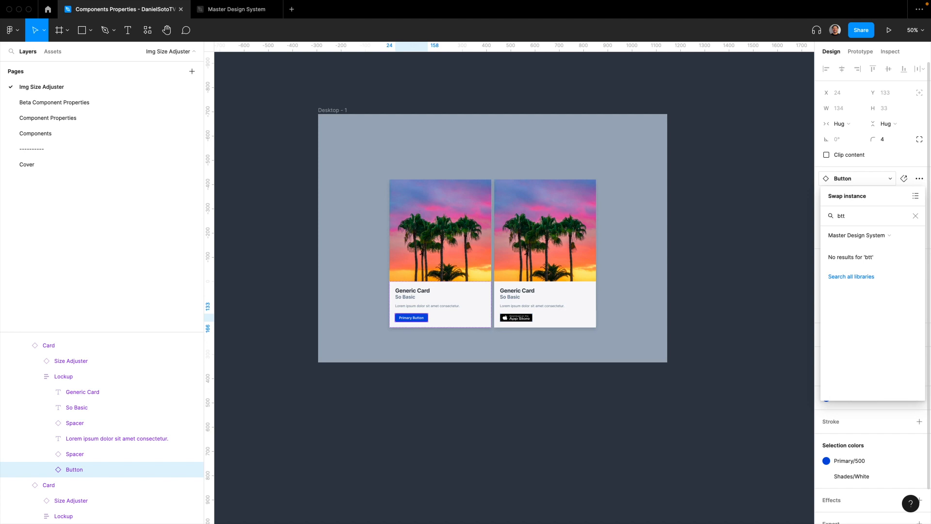
pyautogui.write('ton')
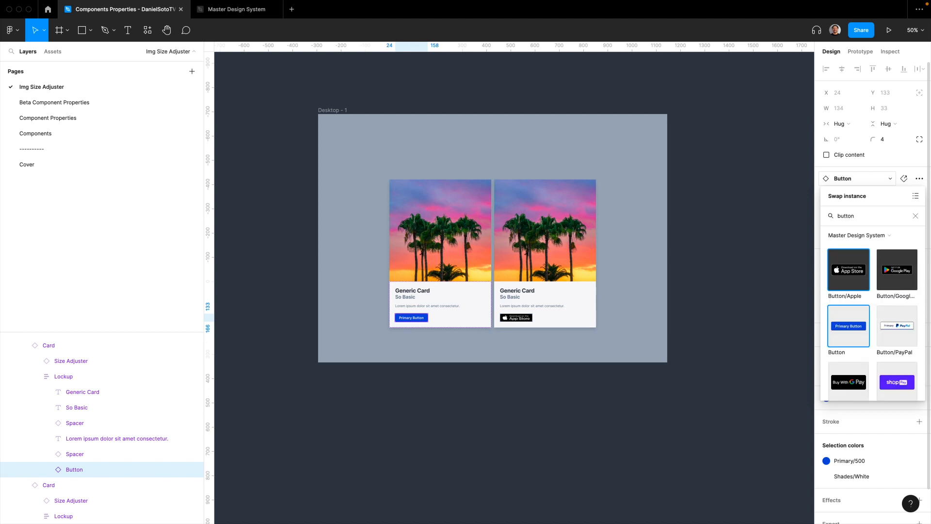
pyautogui.click(848, 269)
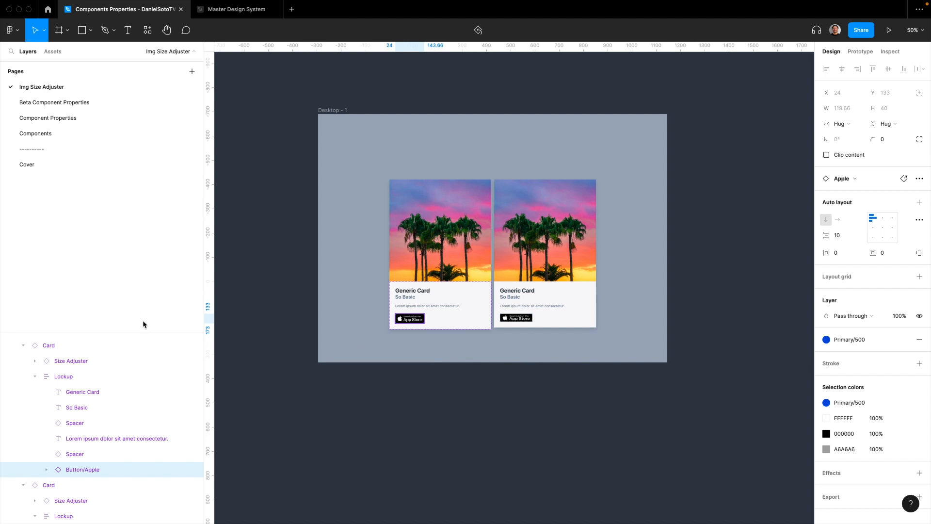
# Examine the Img Size Adjuster vert and Img Size Adjuster horiz layers and their spacing inside the first card's Button/Apple
pyautogui.moveTo(150, 331); pyautogui.dragTo(143, 201)
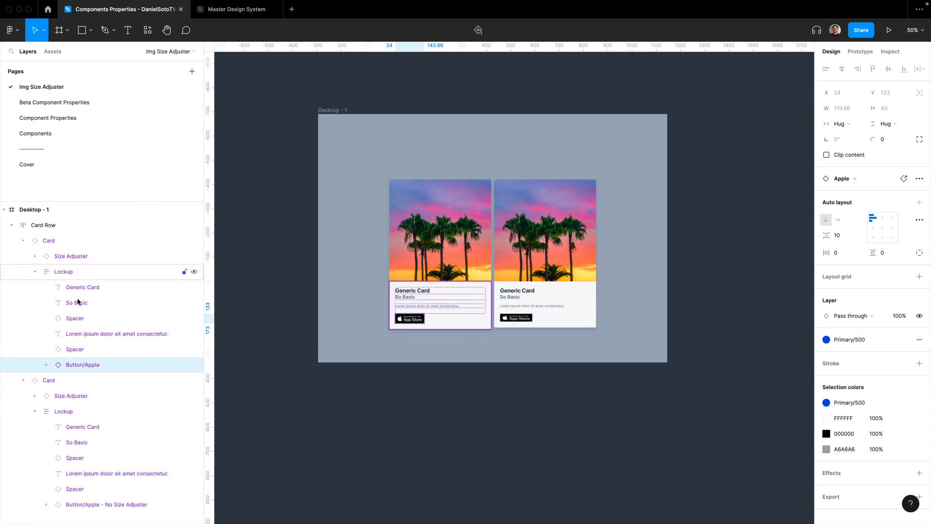
pyautogui.click(46, 366)
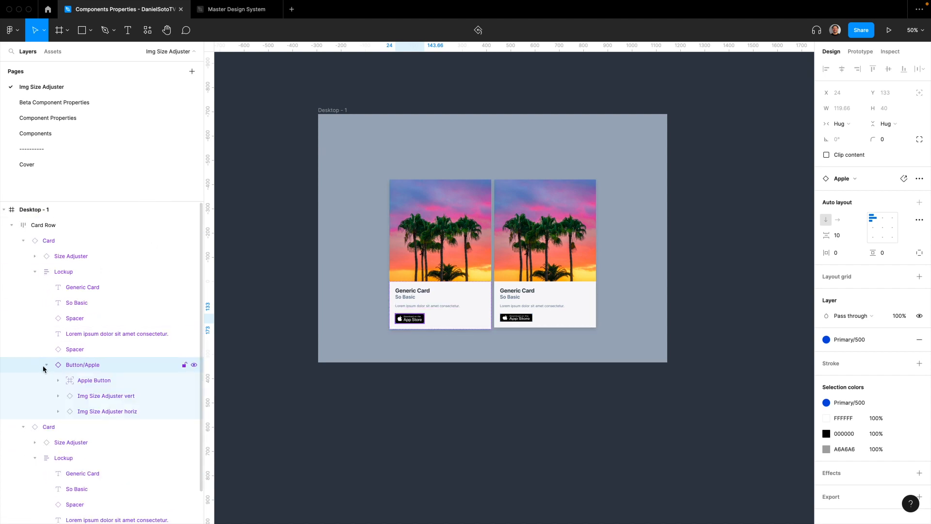
pyautogui.click(90, 394)
pyautogui.click(91, 410)
pyautogui.click(92, 396)
pyautogui.click(93, 408)
pyautogui.click(92, 395)
pyautogui.hotkey('shift', '0')
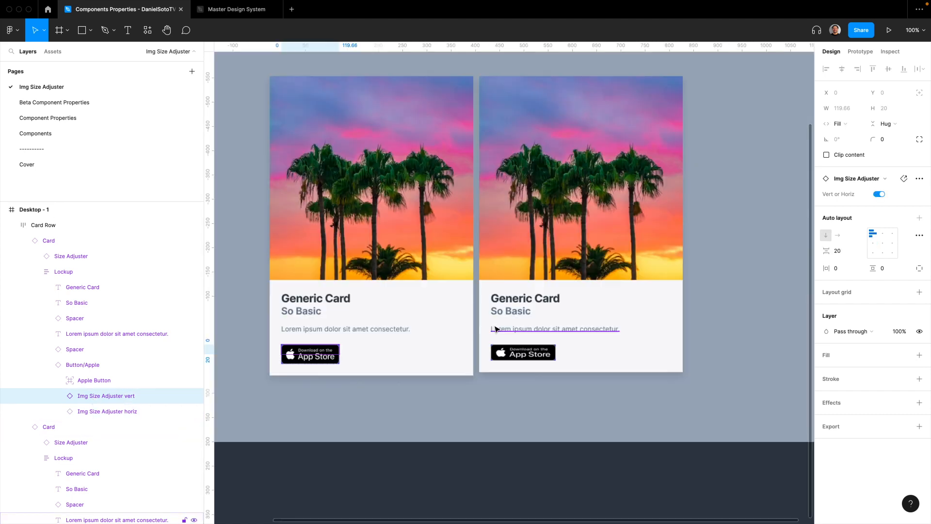
pyautogui.hscroll(-2, 556, 296)
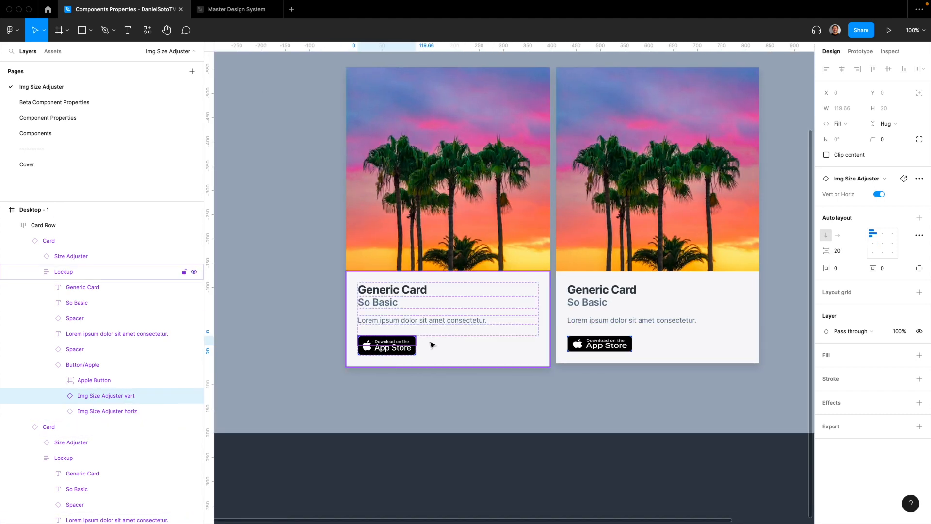
pyautogui.click(135, 412)
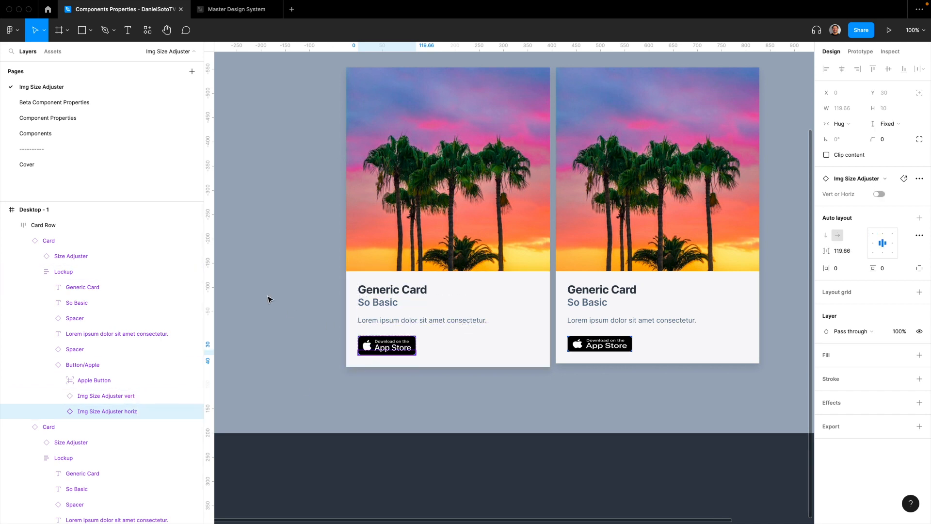
# Remove the Primary/500 fill from the first card's Button/Apple instance
pyautogui.click(93, 365)
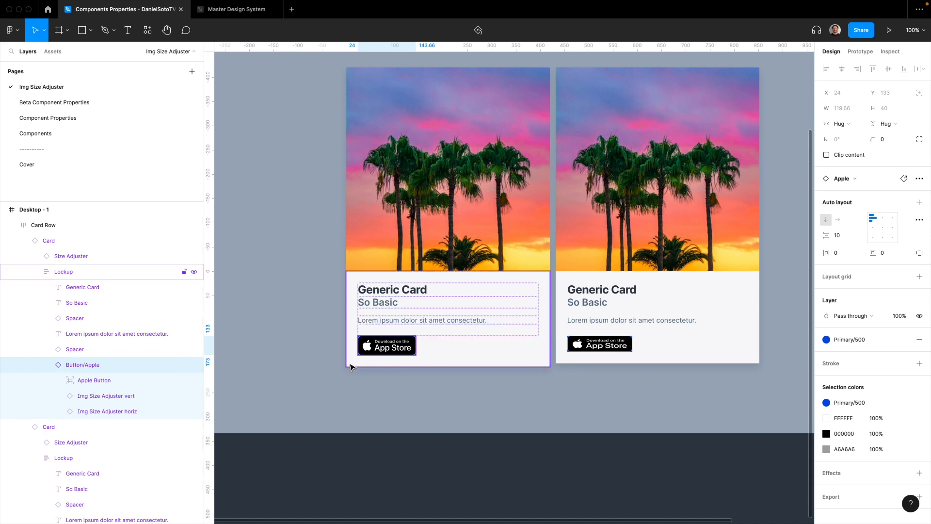
pyautogui.click(920, 340)
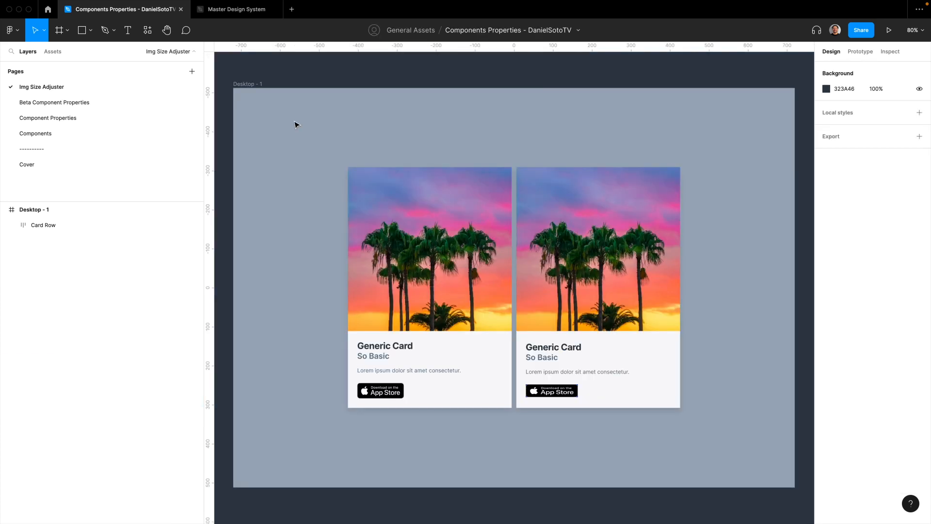
# Turn on the Show Logo property of the first card
pyautogui.click(427, 228)
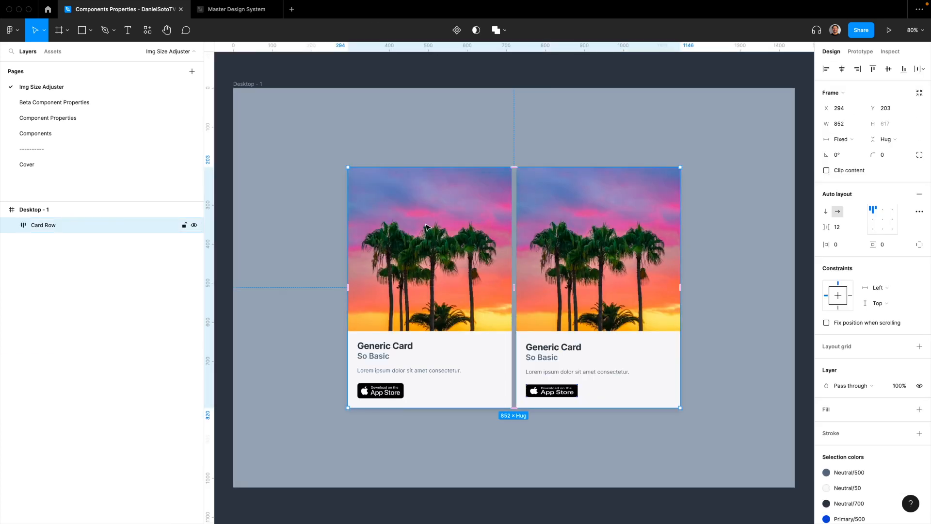
pyautogui.doubleClick(426, 227)
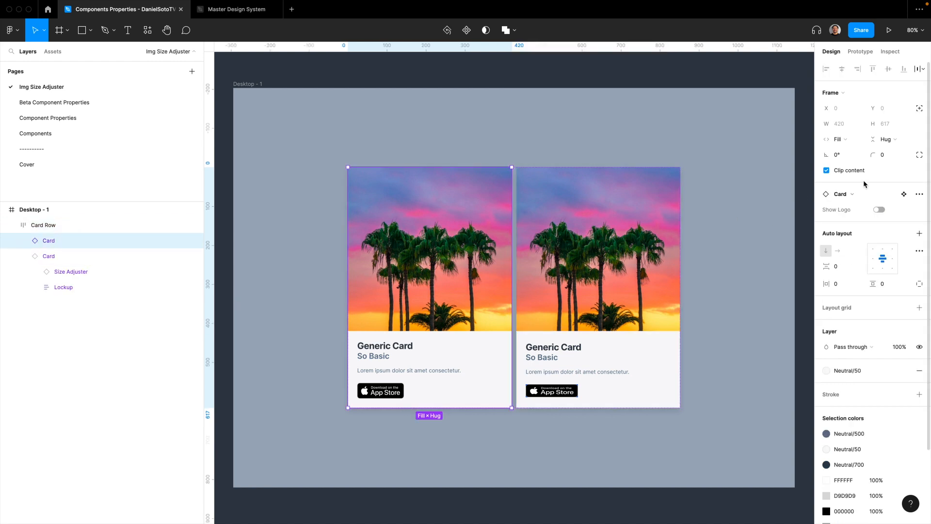
pyautogui.click(879, 210)
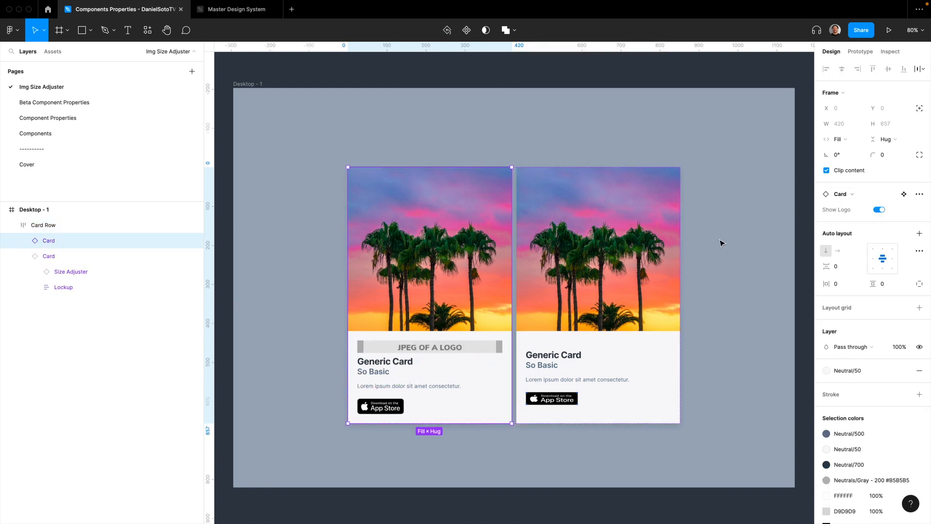
# Replace the image fill of the first card's logo layer with the blue LOGO image file
pyautogui.keyDown('super'); pyautogui.click(431, 350); pyautogui.keyUp('super')
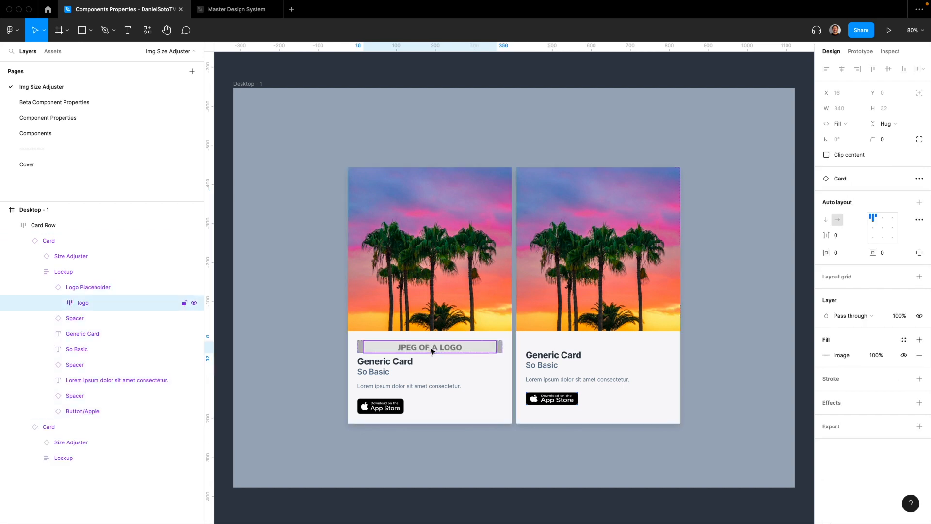
pyautogui.click(827, 356)
pyautogui.click(736, 361)
pyautogui.click(343, 93)
pyautogui.click(348, 113)
pyautogui.click(351, 128)
pyautogui.click(676, 433)
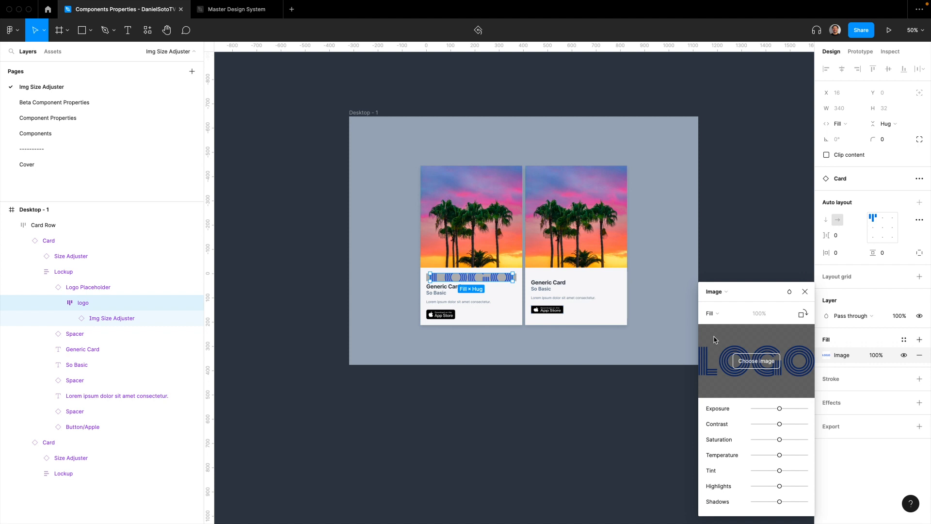
# Set the logo's image fill mode to Fit and remove the gray fill from its Logo Placeholder
pyautogui.click(713, 313)
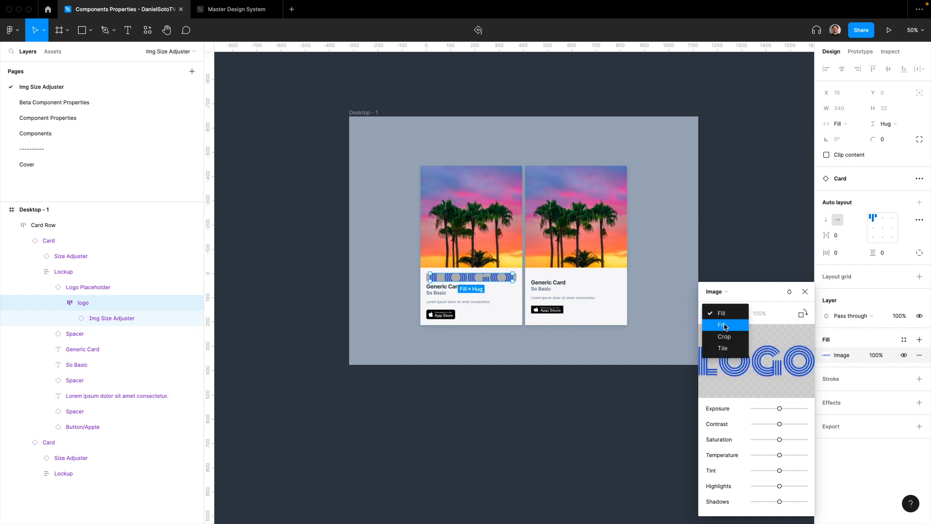
pyautogui.click(725, 327)
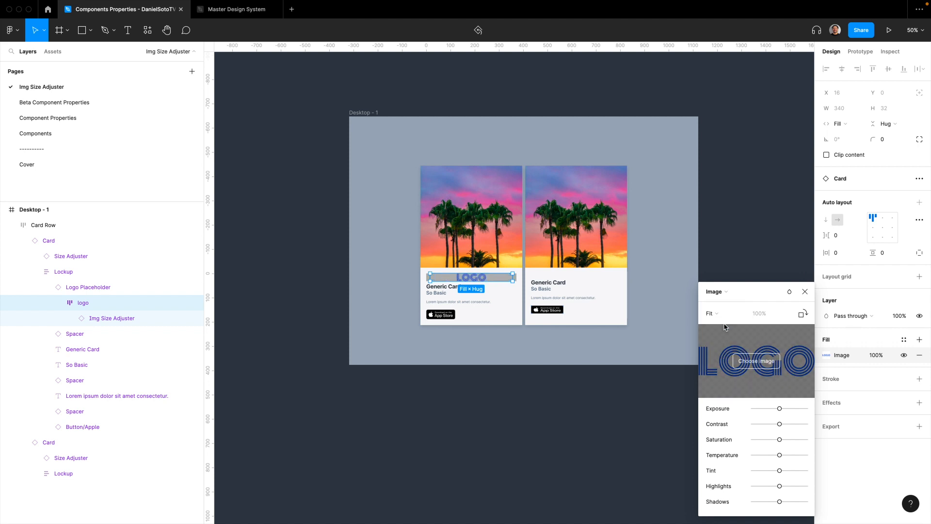
pyautogui.click(806, 292)
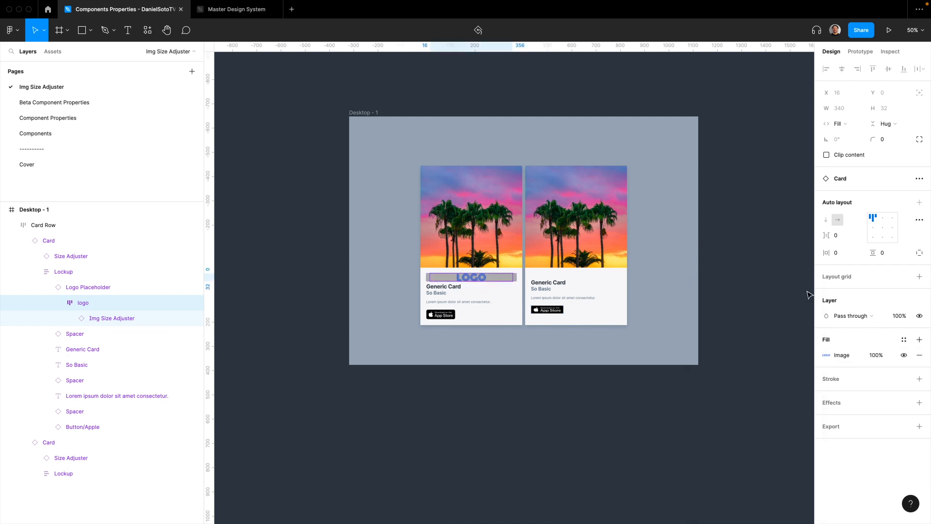
pyautogui.click(89, 289)
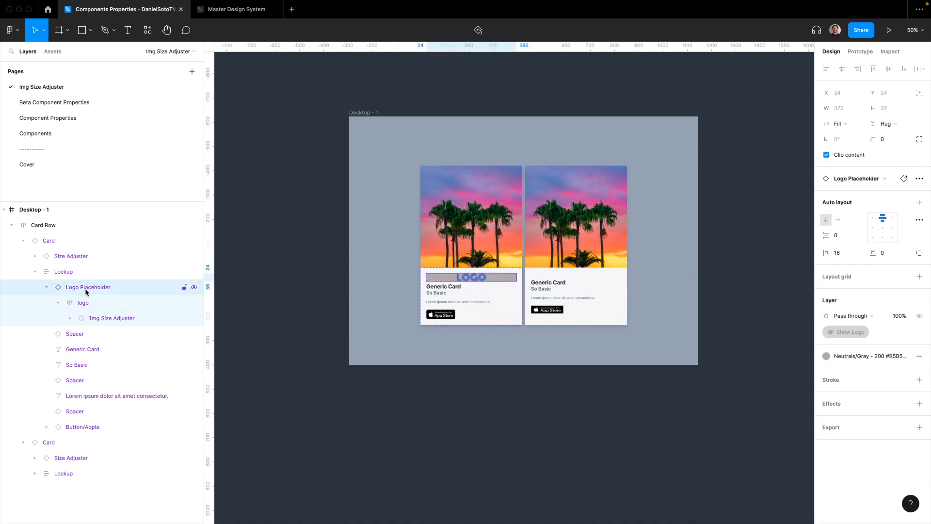
pyautogui.click(921, 358)
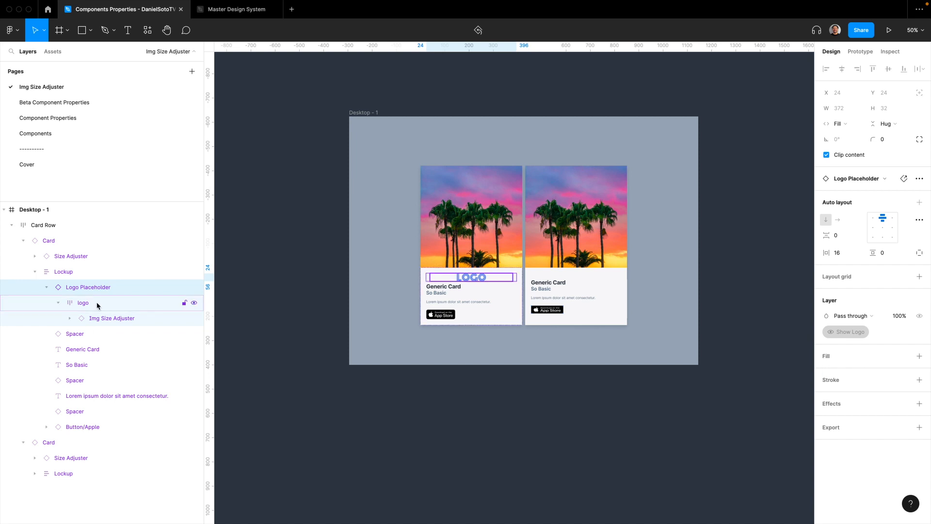
# Try a spacing of 40 on the Img Size Adjuster inside the first card's logo and return it to 32
pyautogui.click(111, 319)
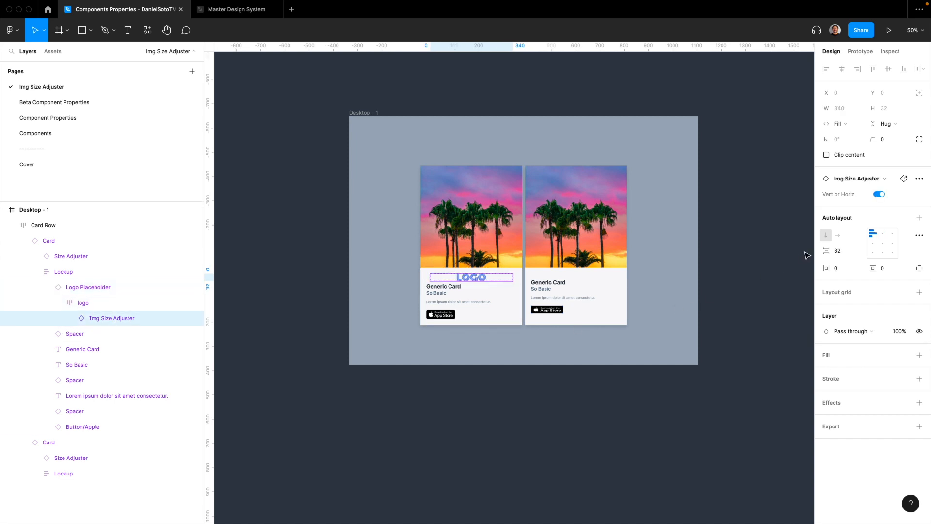
pyautogui.click(844, 251)
pyautogui.write('40')
pyautogui.press('Return')
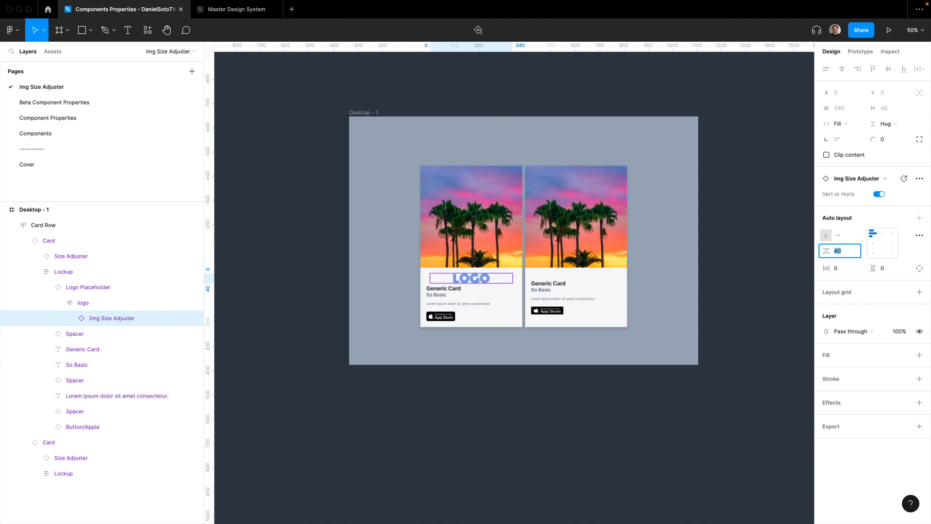
pyautogui.hotkey('shift', 'Down')
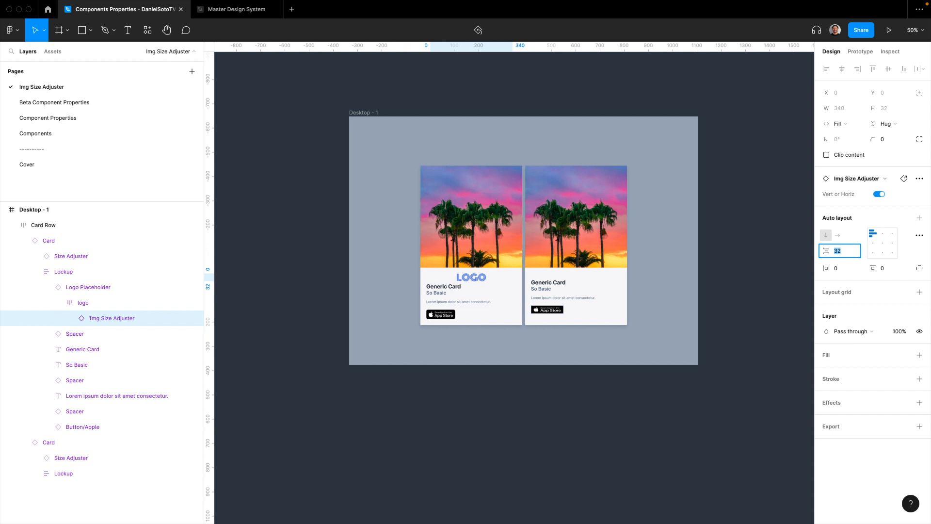
pyautogui.press('super+equal')
pyautogui.press('super+equal')
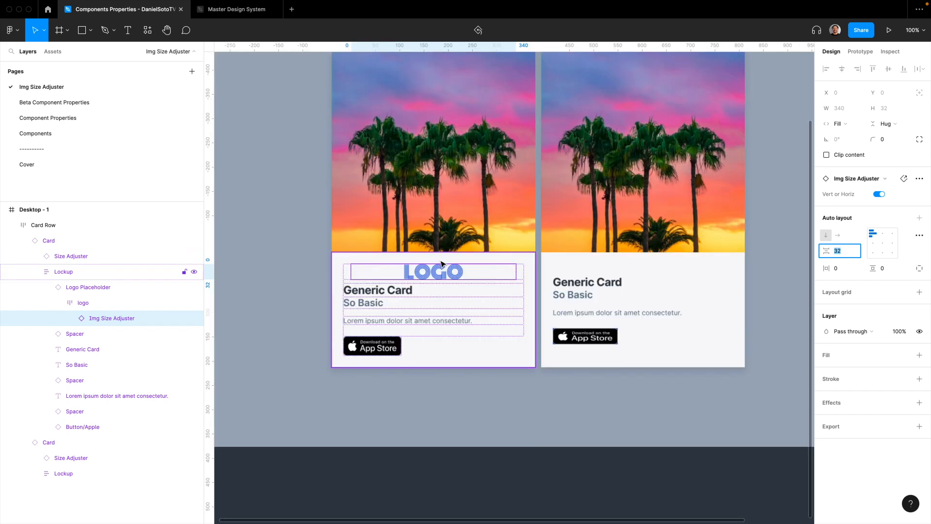
pyautogui.hscroll(-4, 443, 264)
pyautogui.hscroll(2, 443, 264)
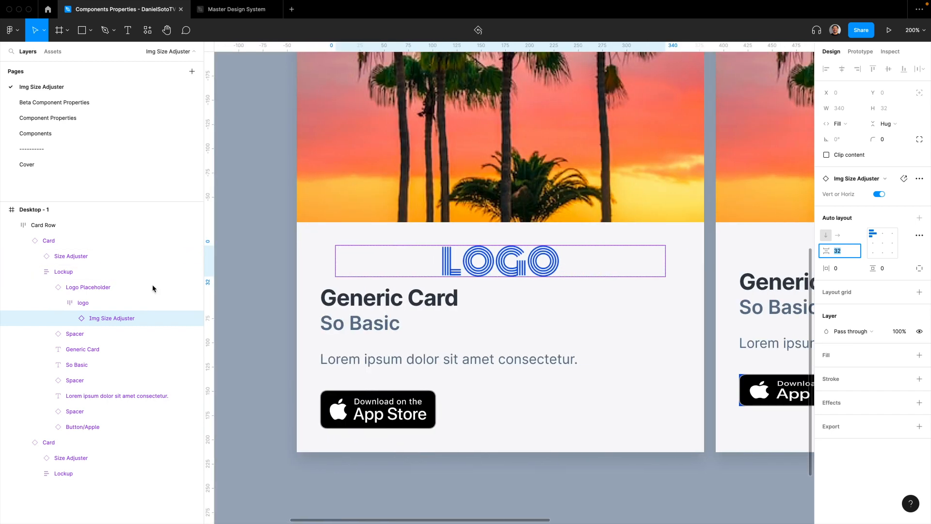
# Give the first card's Logo Placeholder separate padding for each side and set its left padding to 0
pyautogui.click(102, 303)
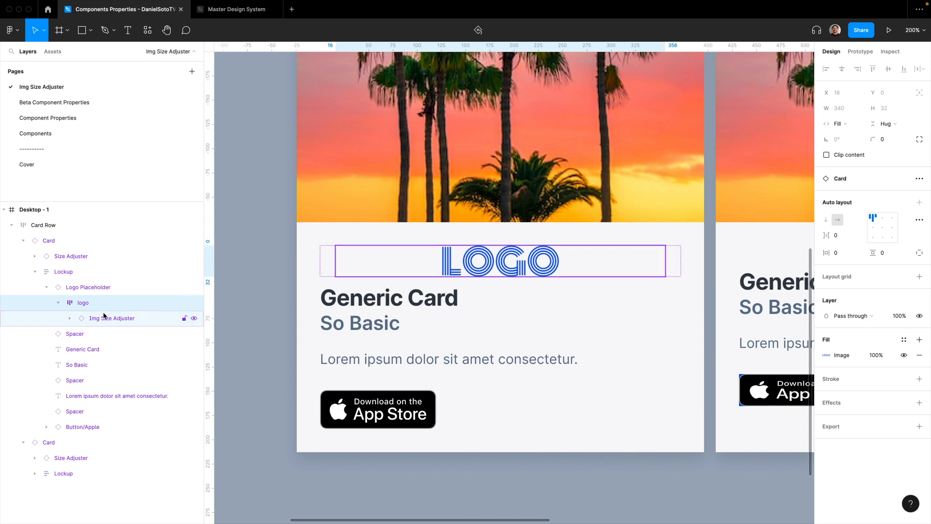
pyautogui.click(96, 287)
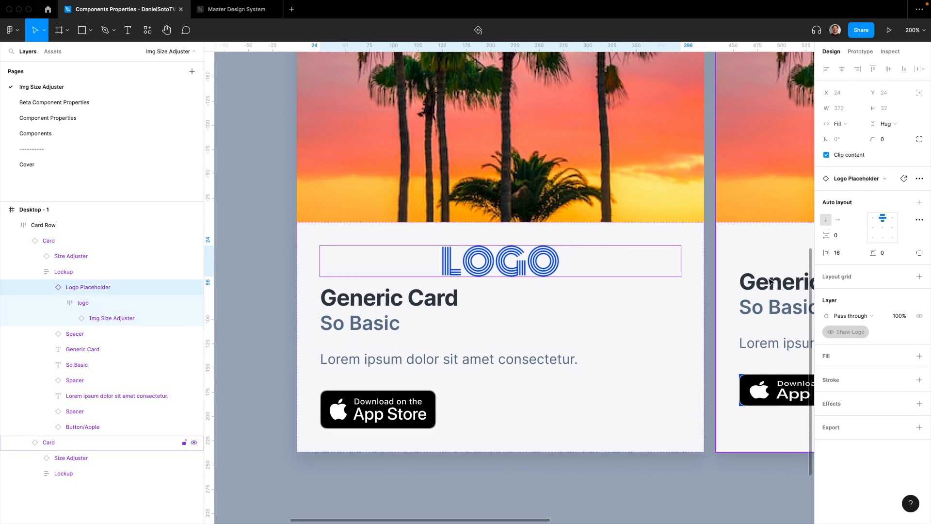
pyautogui.click(919, 254)
pyautogui.click(849, 257)
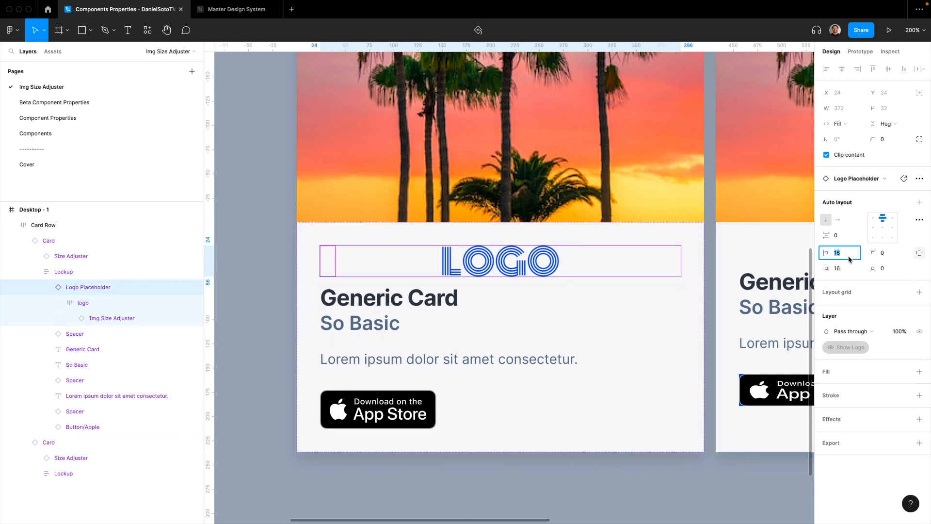
pyautogui.write('0')
pyautogui.press('Return')
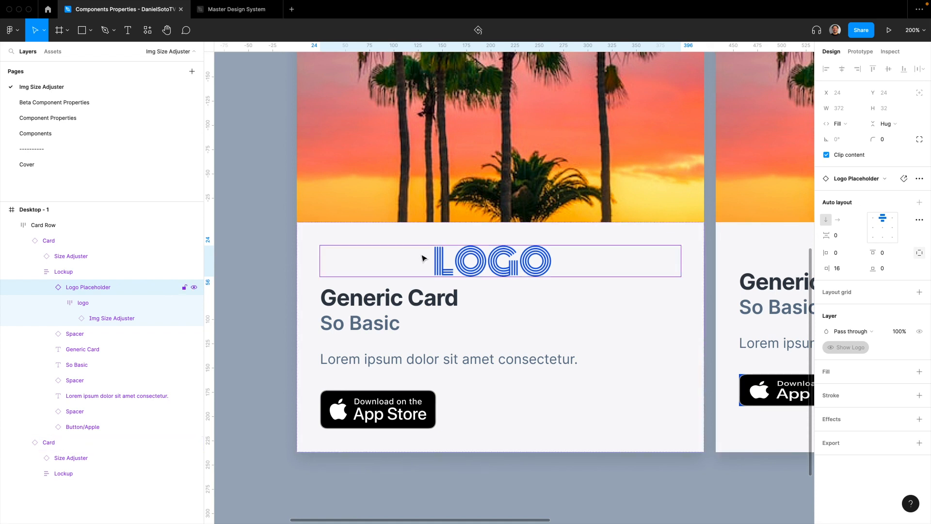
# Increase the right padding of the first card's Logo Placeholder to 252 so the logo lines up with the card title's left edge
pyautogui.hscroll(-5, 424, 258)
pyautogui.scroll(-2, 424, 258)
pyautogui.scroll(5, 423, 258)
pyautogui.scroll(3, 424, 258)
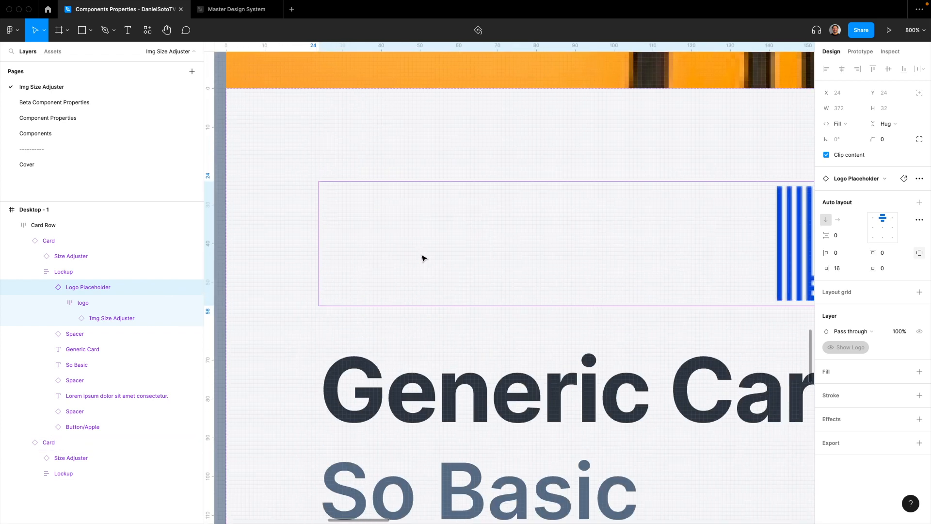
pyautogui.click(841, 269)
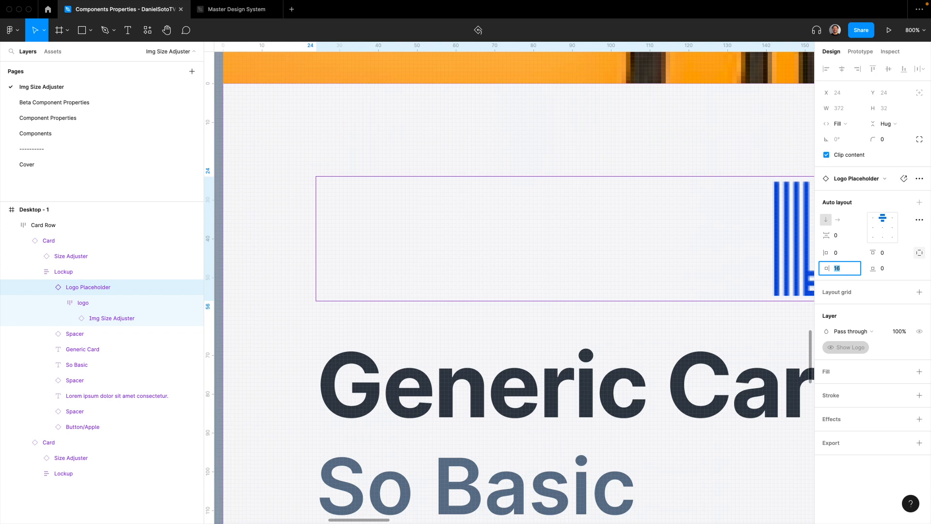
pyautogui.hotkey('shift', 'Up')
pyautogui.hotkey('shift', 'Up')
pyautogui.hotkey('shift', 'Up')
pyautogui.hotkey('shift', 'Up')
pyautogui.hotkey('shift', 'Up')
pyautogui.hotkey('shift', 'Up')
pyautogui.hotkey('shift', 'Up')
pyautogui.hotkey('shift', 'Up')
pyautogui.hotkey('shift', 'Up')
pyautogui.hotkey('shift', 'Up')
pyautogui.hotkey('shift', 'Up')
pyautogui.hotkey('shift', 'Up')
pyautogui.hotkey('shift', 'Up')
pyautogui.hotkey('shift', 'Up')
pyautogui.hotkey('shift', 'Up')
pyautogui.hotkey('shift', 'Up')
pyautogui.hotkey('shift', 'Up')
pyautogui.hotkey('shift', 'Up')
pyautogui.hotkey('shift', 'Up')
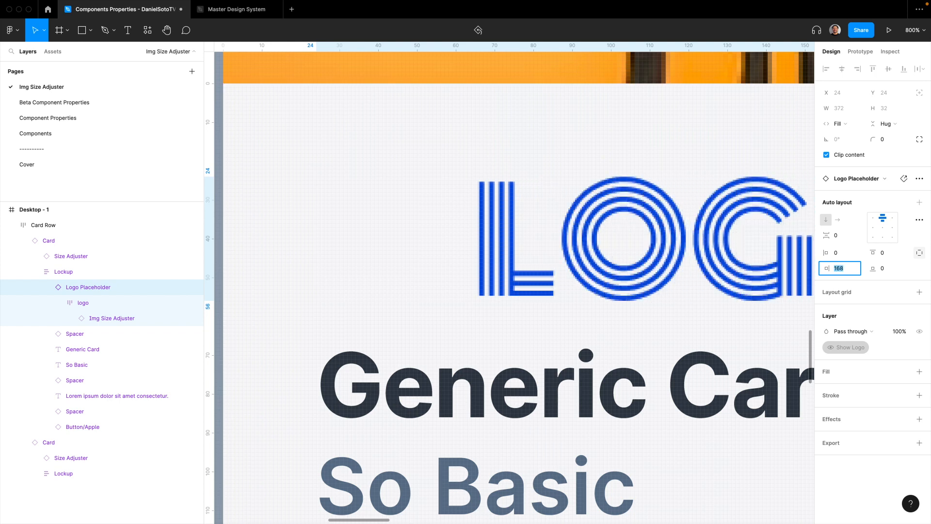
pyautogui.hotkey('shift', 'Up')
pyautogui.hotkey('shift', 'Up')
pyautogui.hotkey('shift', 'Up')
pyautogui.hotkey('shift', 'Up')
pyautogui.hotkey('shift', 'Up')
pyautogui.hotkey('shift', 'Up')
pyautogui.hotkey('shift', 'Up')
pyautogui.hotkey('shift', 'Up')
pyautogui.hotkey('shift', 'Up')
pyautogui.hotkey('shift', 'Up')
pyautogui.press('Up')
pyautogui.press('Up')
pyautogui.press('Up')
pyautogui.press('Up')
pyautogui.press('Up')
pyautogui.press('Up')
pyautogui.press('Down')
pyautogui.press('Down')
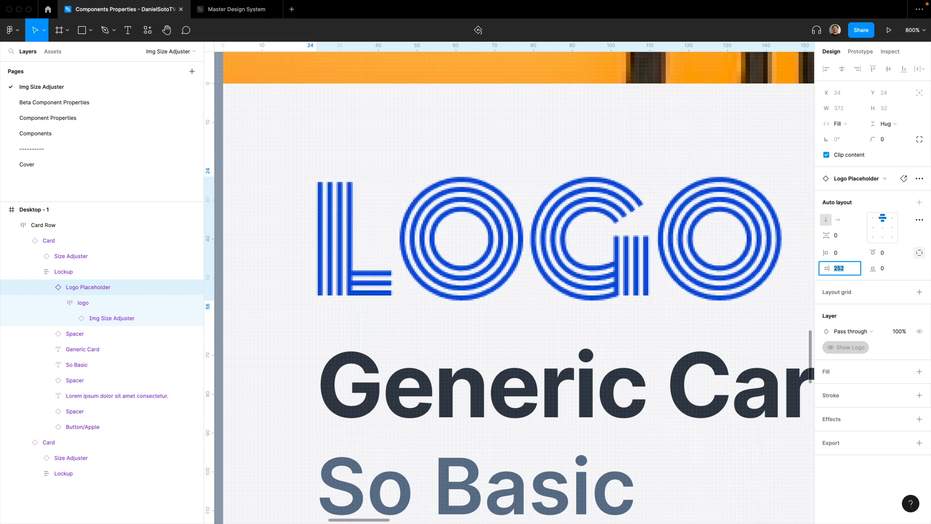
pyautogui.press('Return')
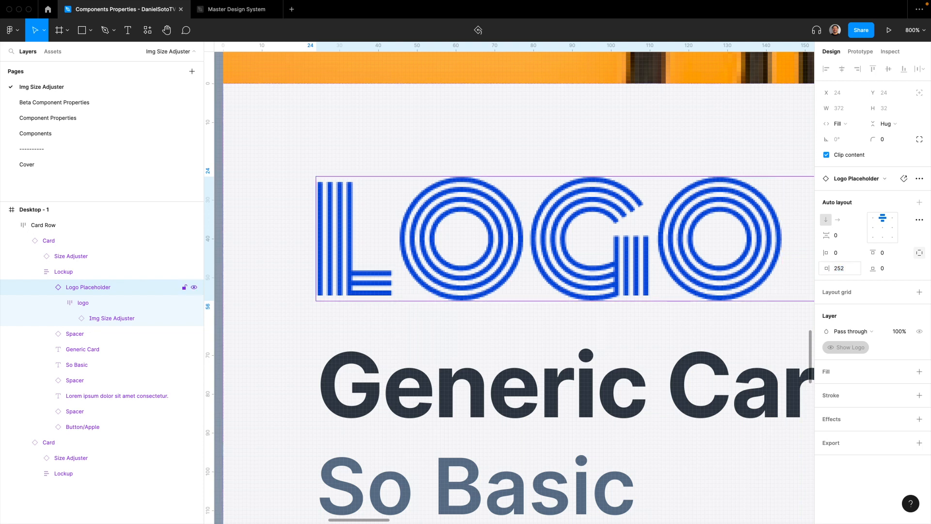
# Select the Desktop - 1 frame and fit it in the view to check both cards
pyautogui.press('super+minus')
pyautogui.press('super+minus')
pyautogui.press('super+minus')
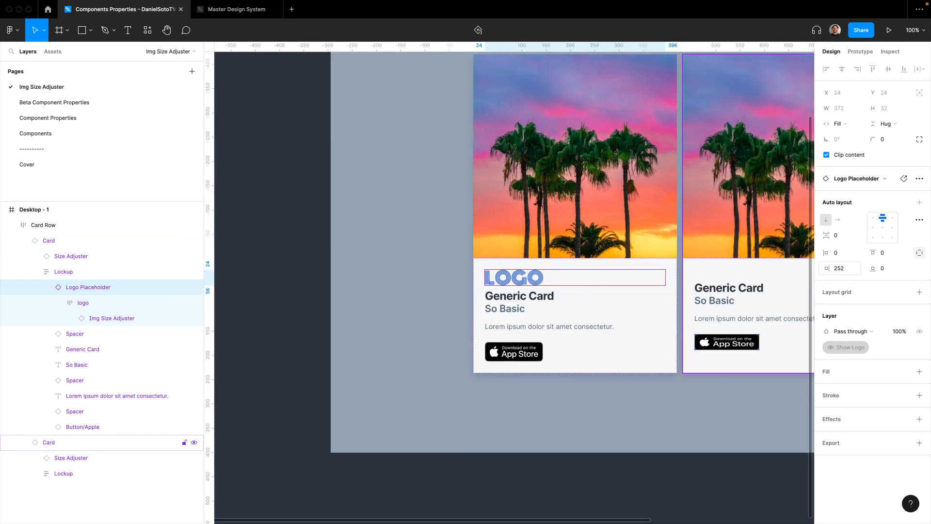
pyautogui.click(365, 285)
pyautogui.hotkey('shift', '2')
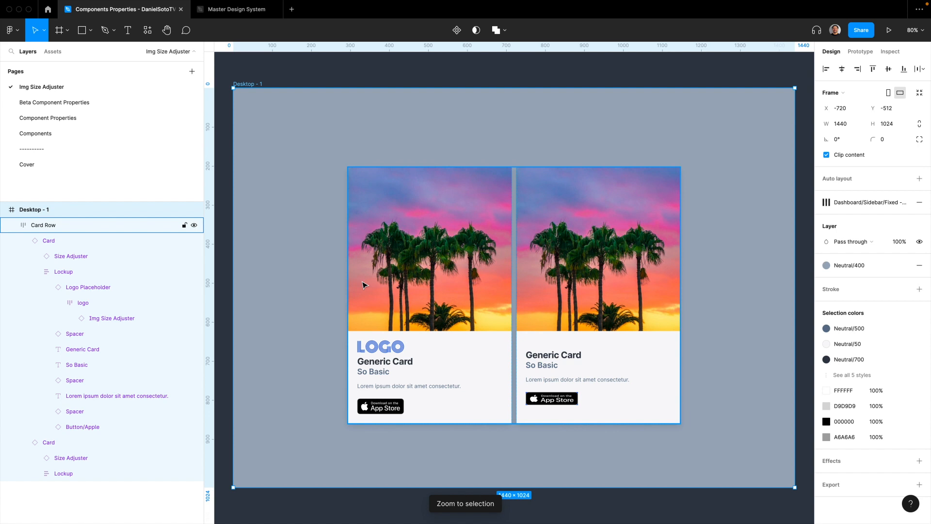